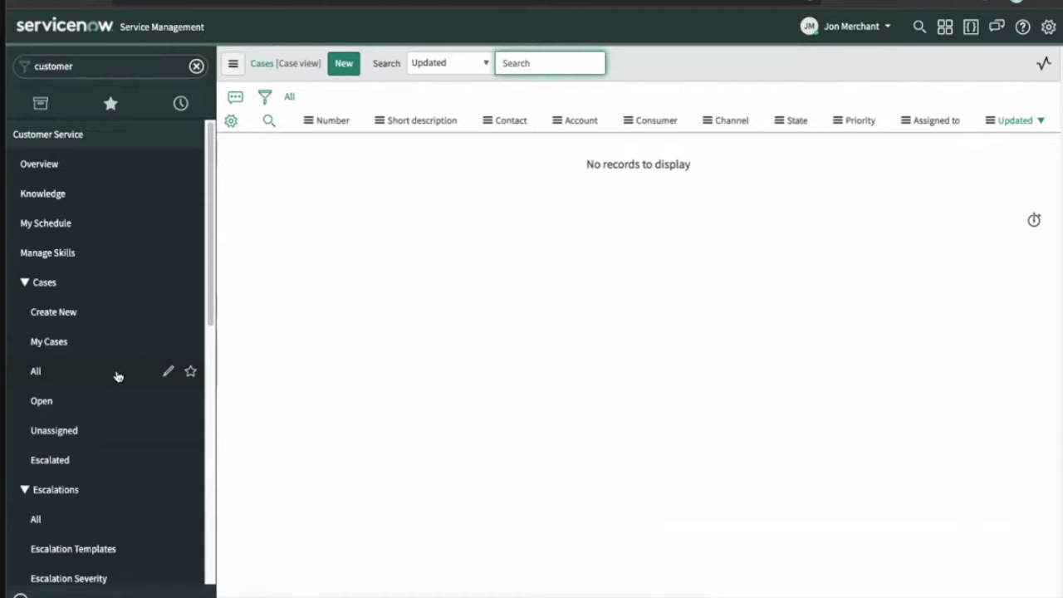
Load the Users table by entering sys_user.list in the Filter navigator.
scroll(100, 311, "down", 1)
scroll(78, 238, "up", 1)
left_click(95, 66)
type("sys_user.list")
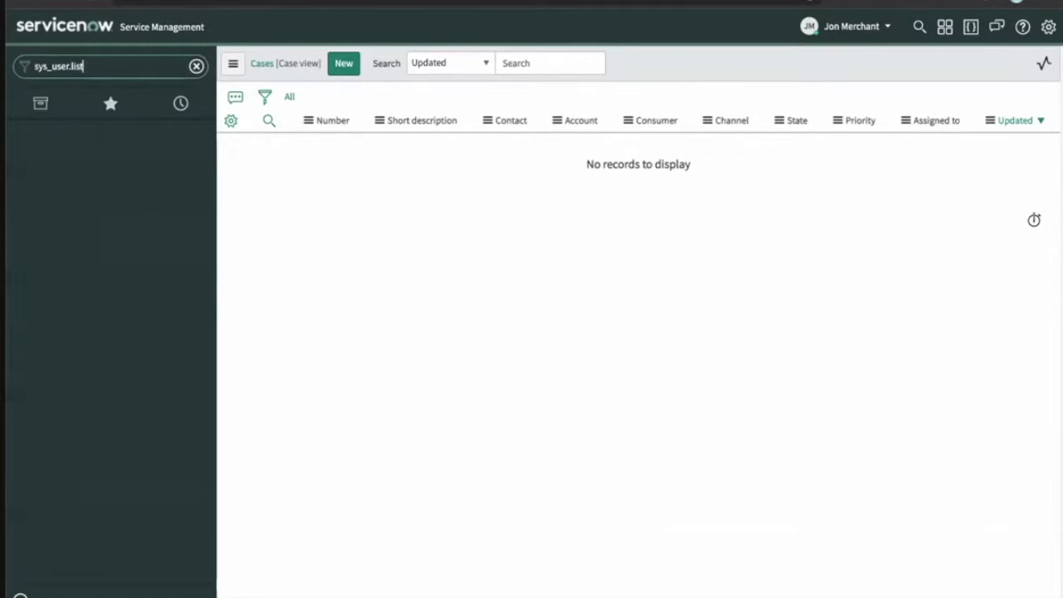
key("Return")
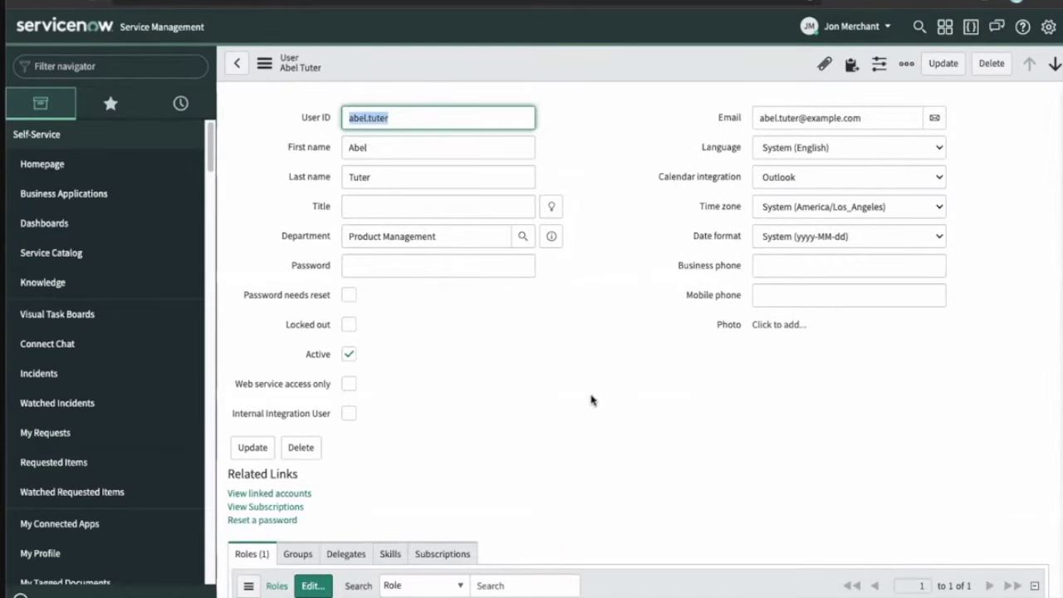
Check the snc_internal role in the user's Roles list, then go back to the Users list.
scroll(592, 402, "down", 3)
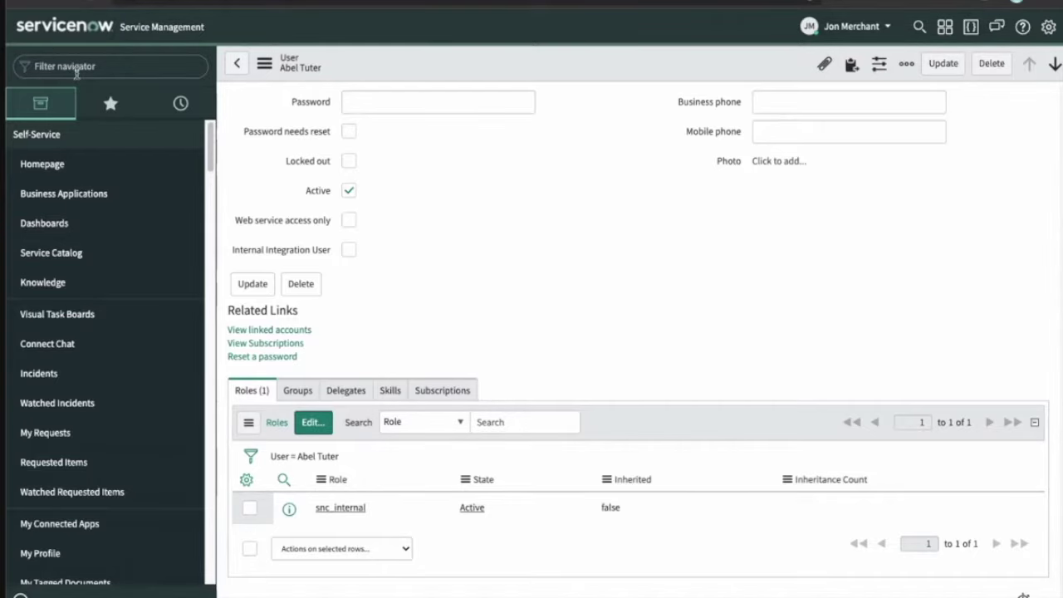
left_click(237, 63)
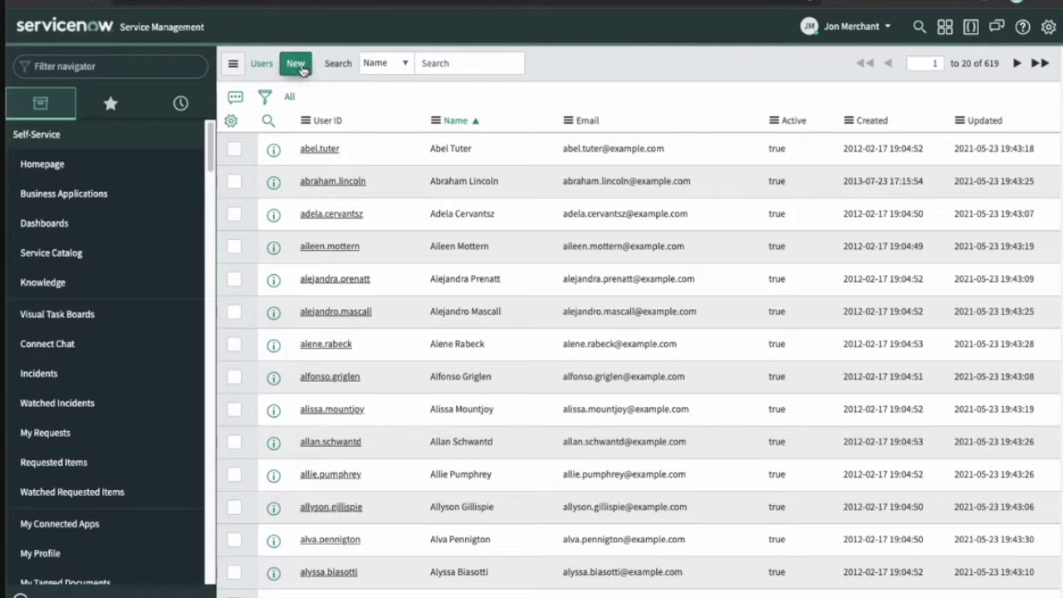
Submit a new user with User ID test.user, first name Test and last name User.
left_click(299, 68)
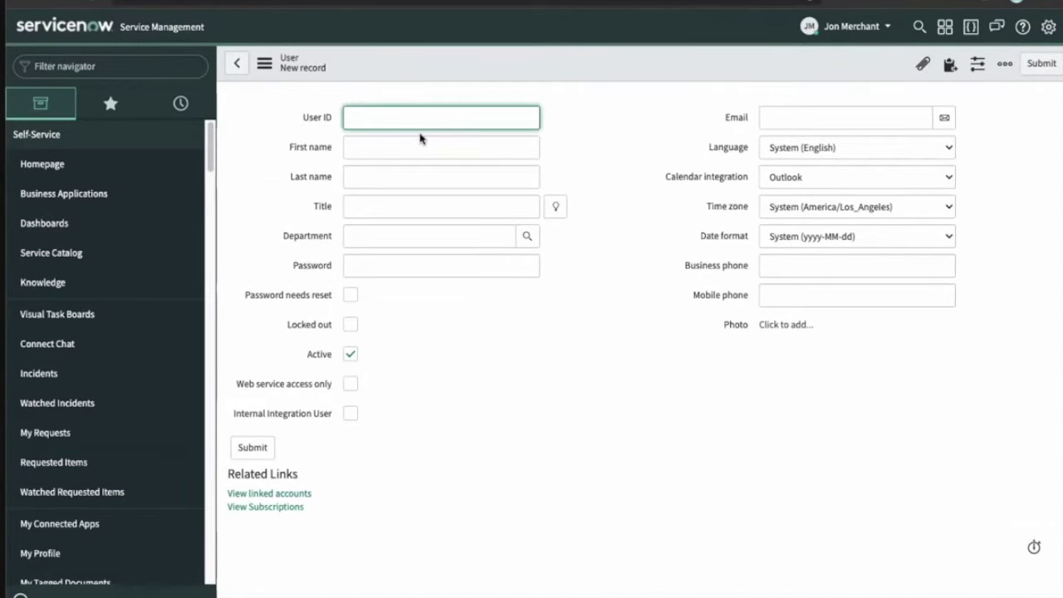
type("test.user")
key("Tab")
type("Test")
key("Tab")
type("User")
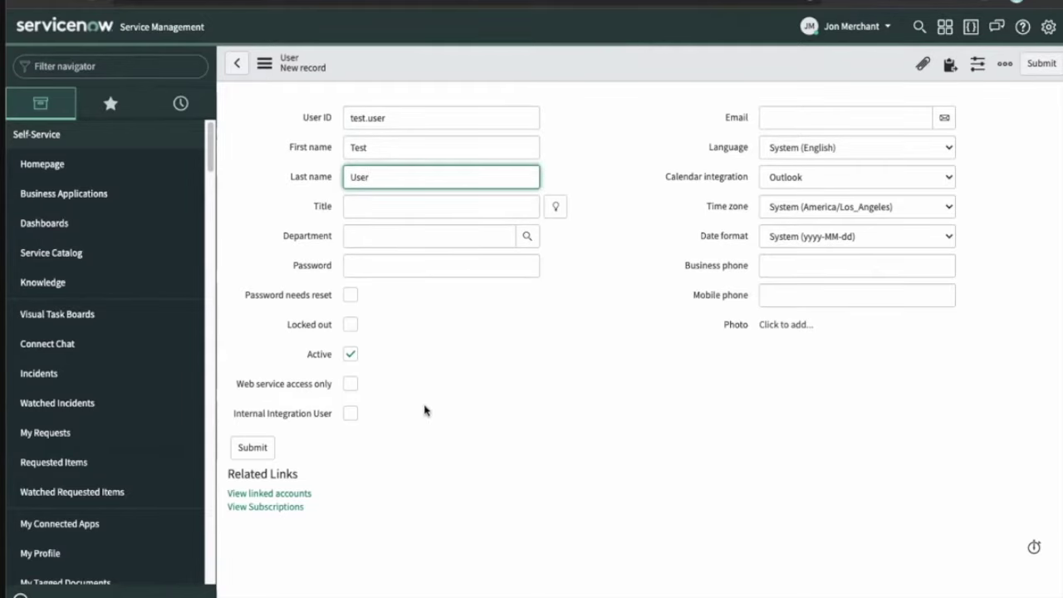
left_click(254, 449)
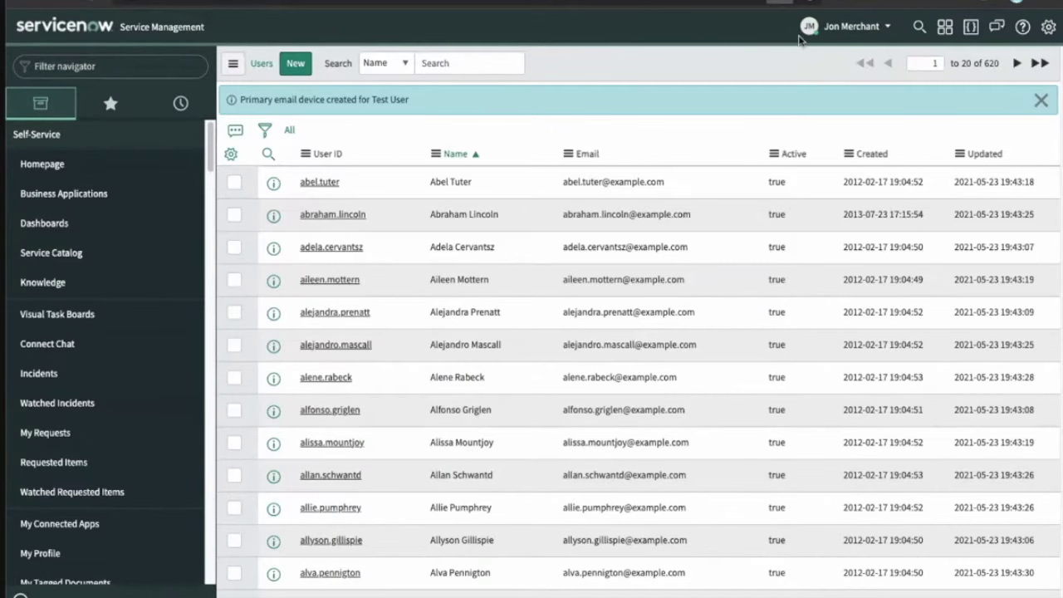
Sort users by Updated, open test.user to see it has no roles, and return to the list.
left_click(979, 154)
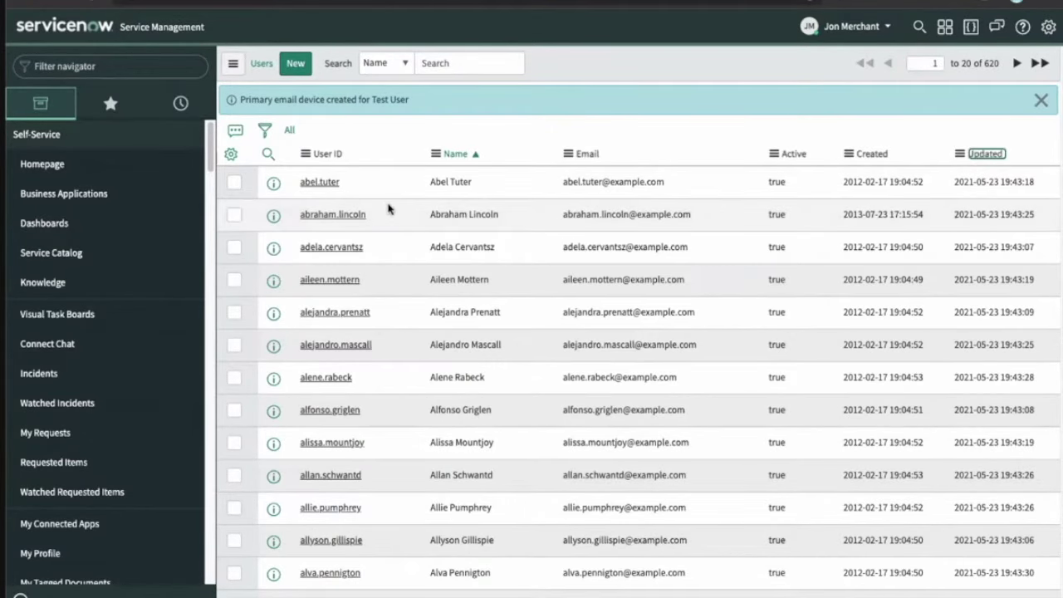
left_click(314, 183)
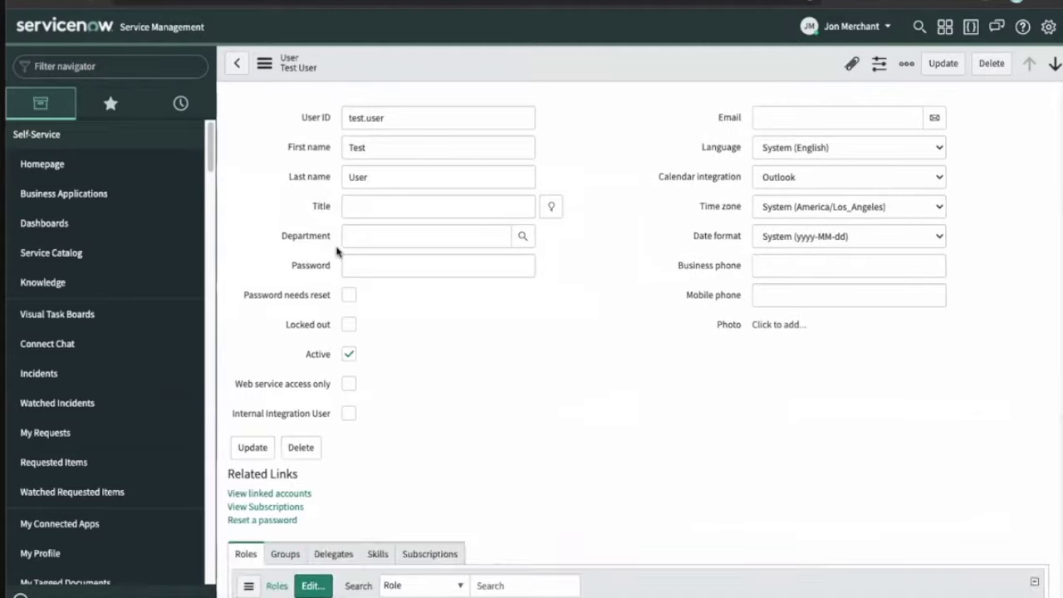
scroll(613, 398, "down", 3)
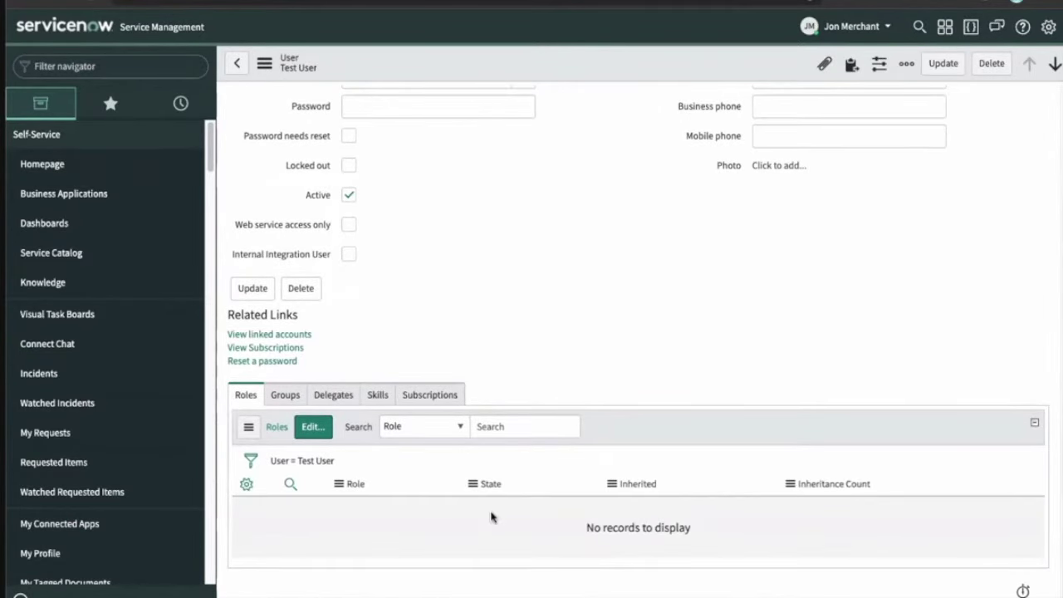
scroll(529, 308, "up", 3)
scroll(525, 314, "down", 3)
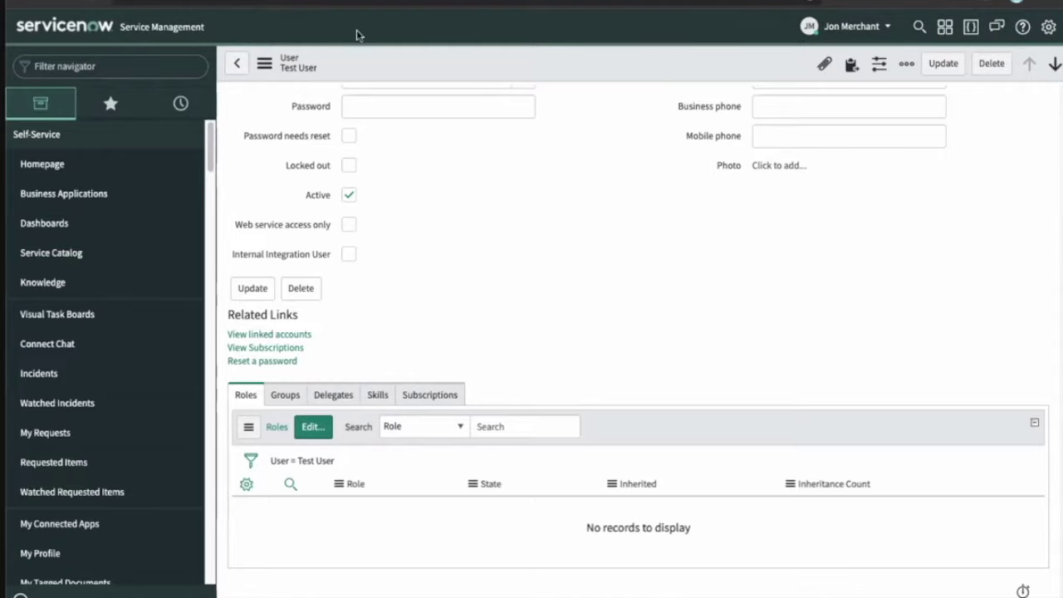
left_click(237, 64)
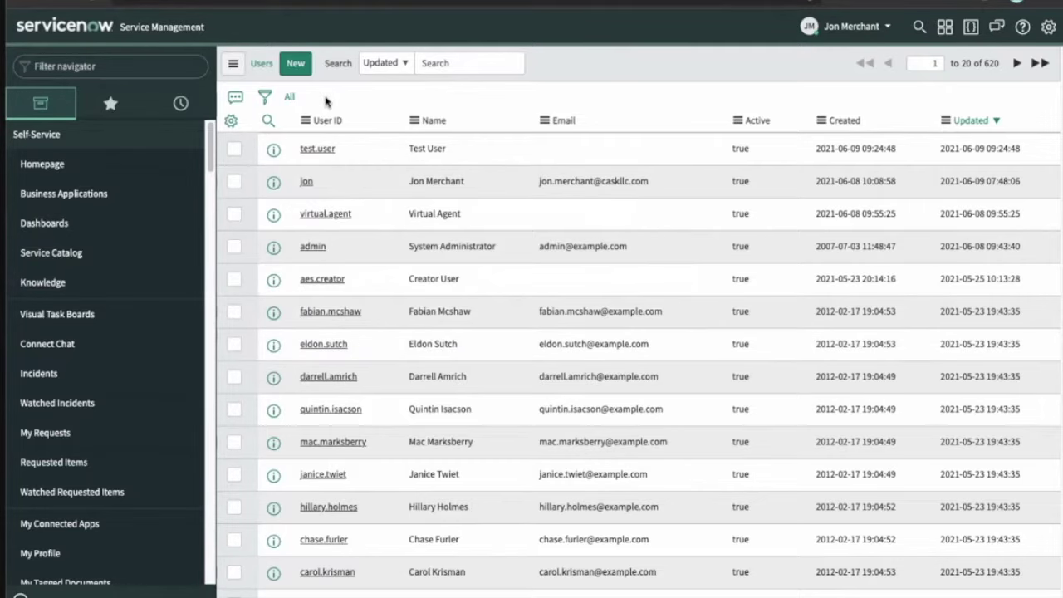
Add snc_internal to test.user's roles via Edit Members, searching 'snc', and save.
left_click(318, 149)
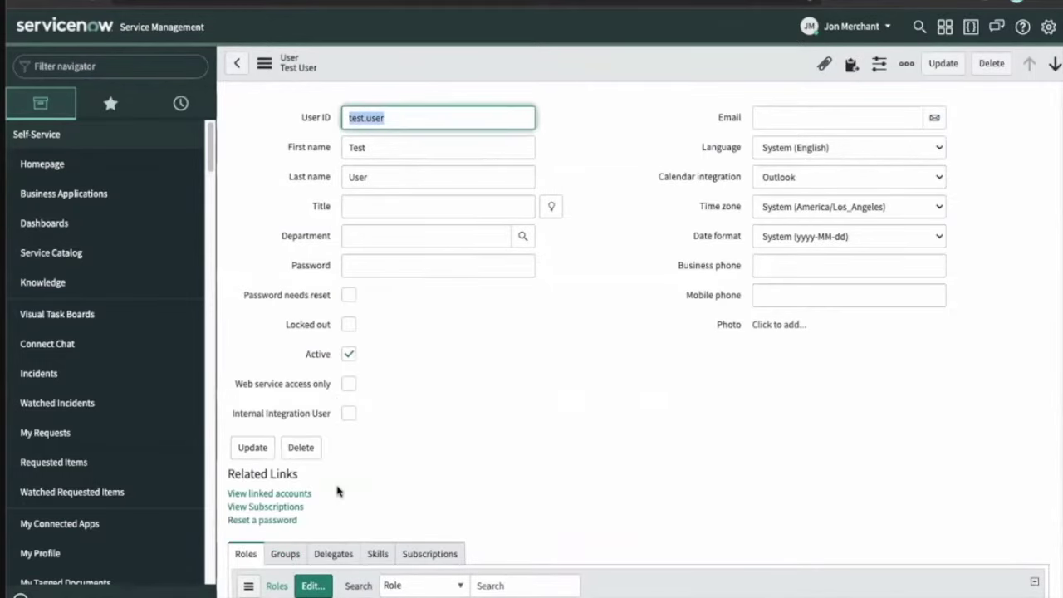
scroll(337, 490, "down", 1)
left_click(312, 481)
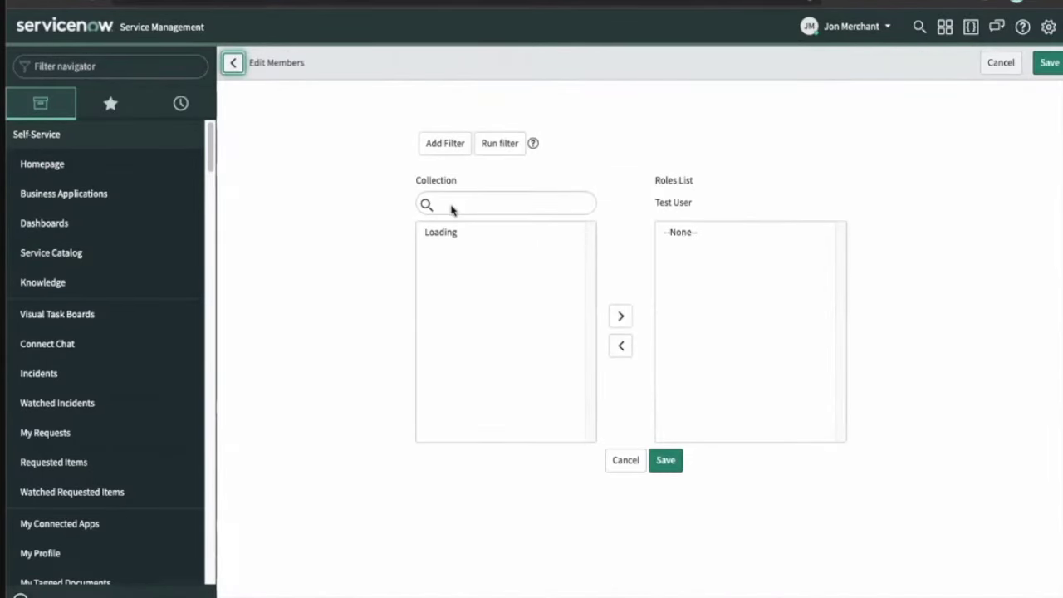
left_click(440, 238)
type("snc")
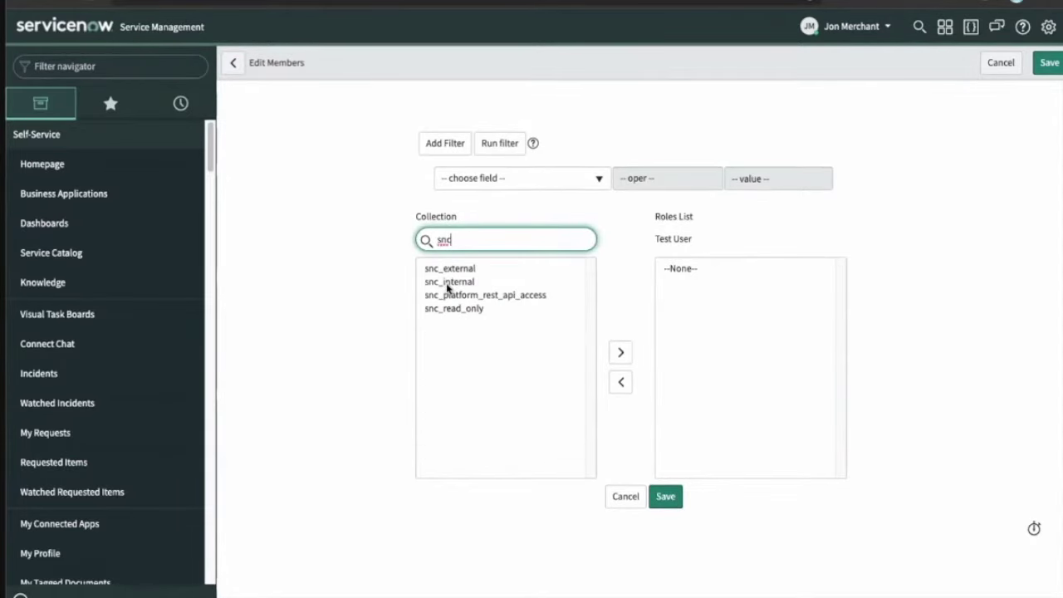
left_click(447, 286)
left_click(618, 355)
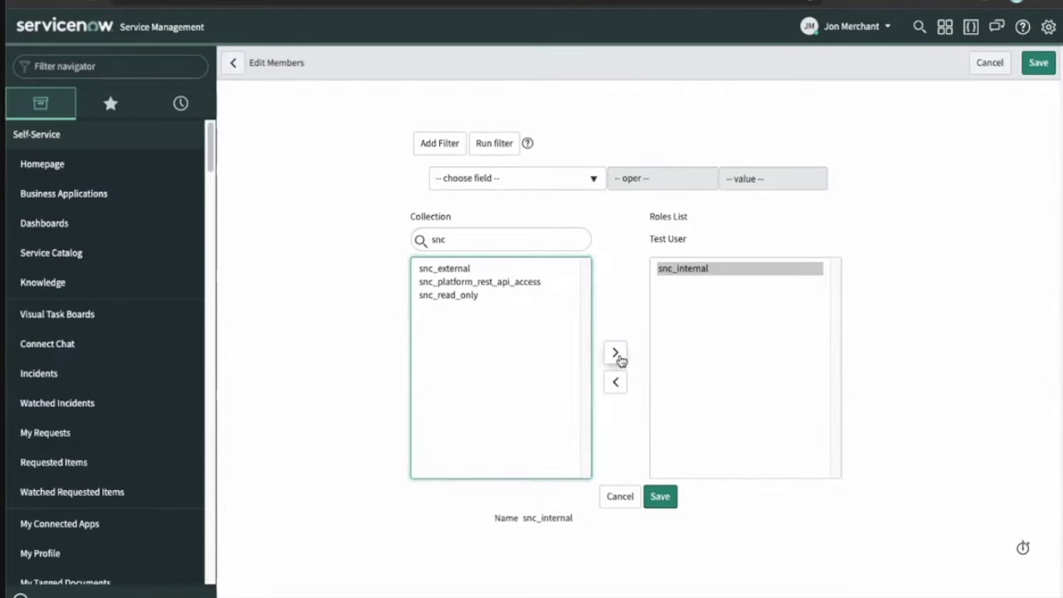
left_click(663, 497)
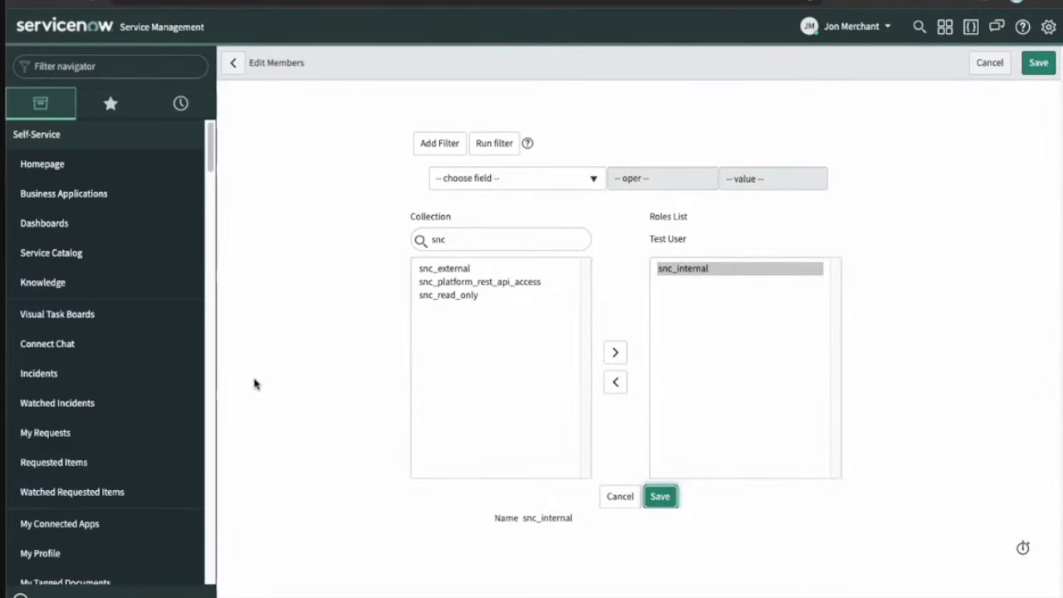
scroll(511, 458, "down", 3)
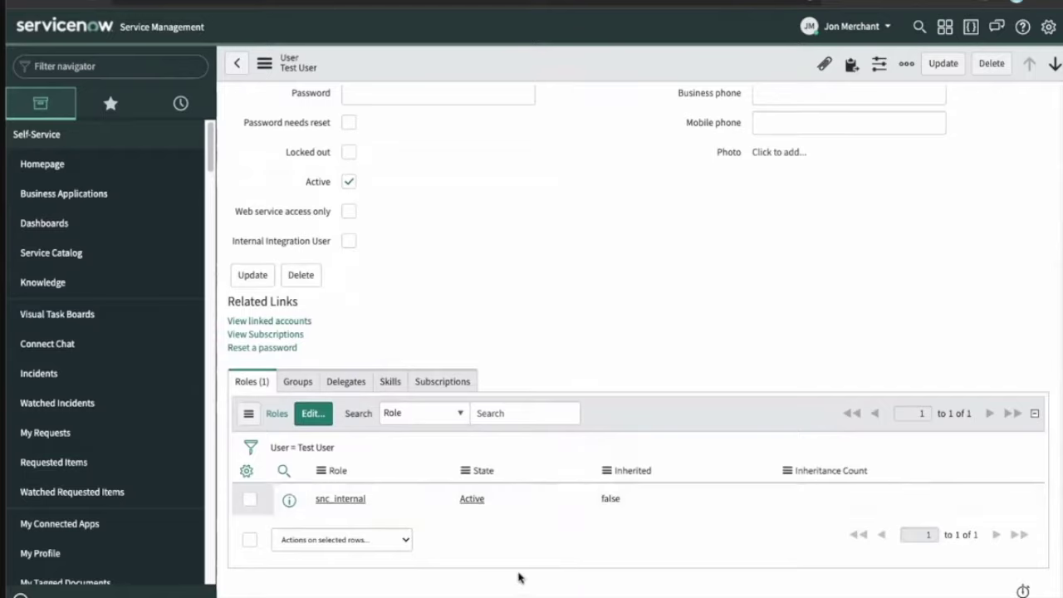
Replace a 'customer' navigator search with sys_user.list and open the Users list.
left_click(130, 69)
type("custom")
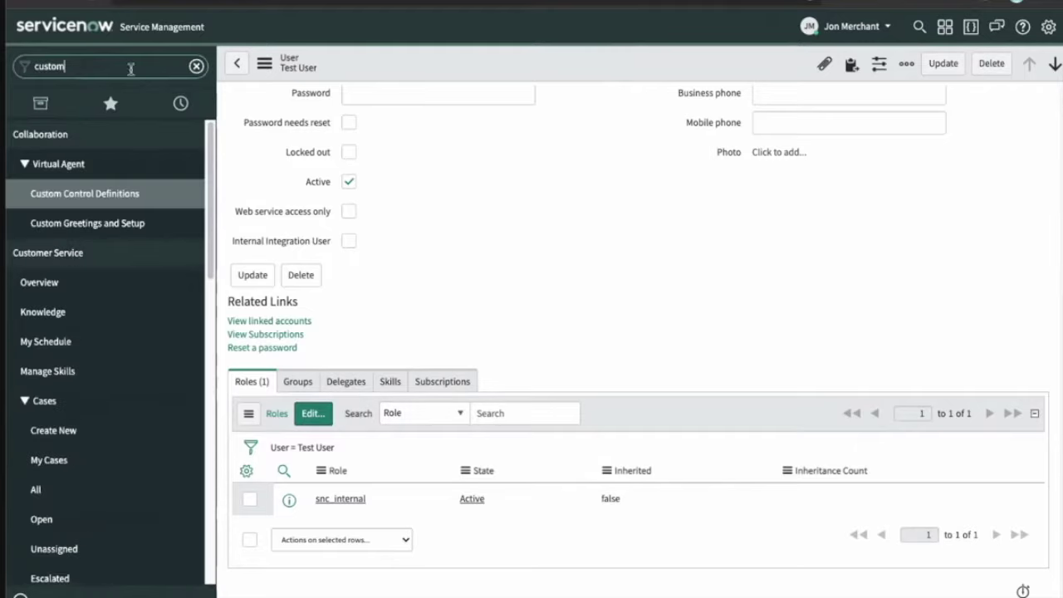
type("er")
double_click(56, 73)
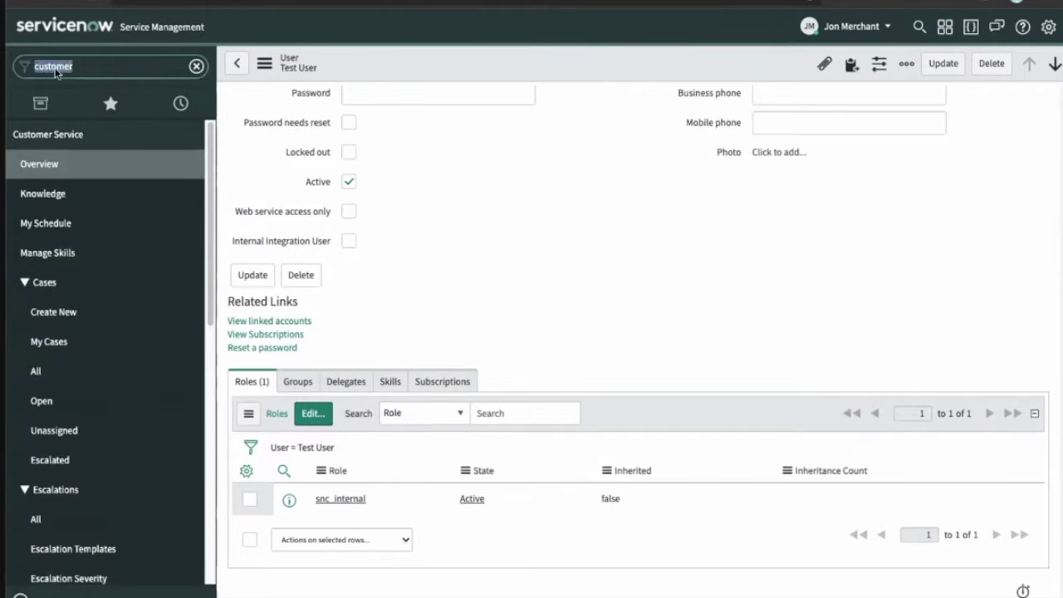
type("sys")
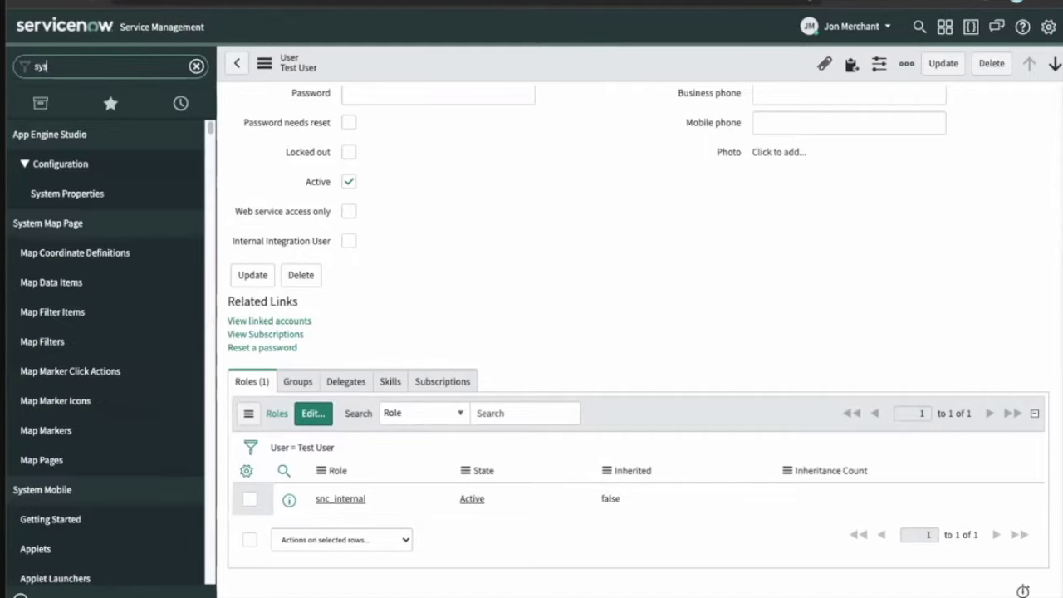
type("_t")
key("BackSpace")
type("use")
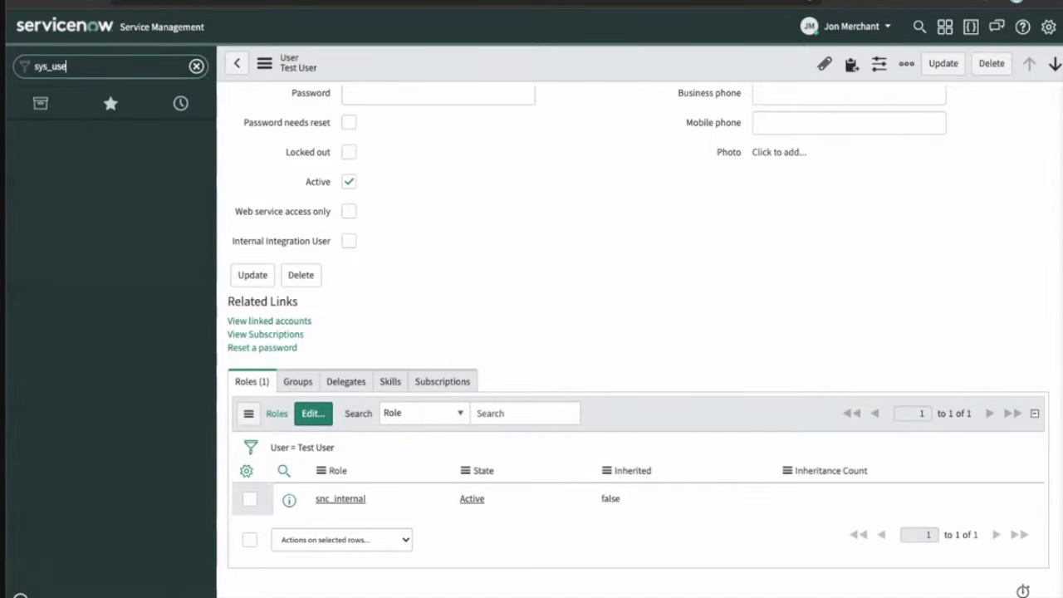
type("r.list")
key("Return")
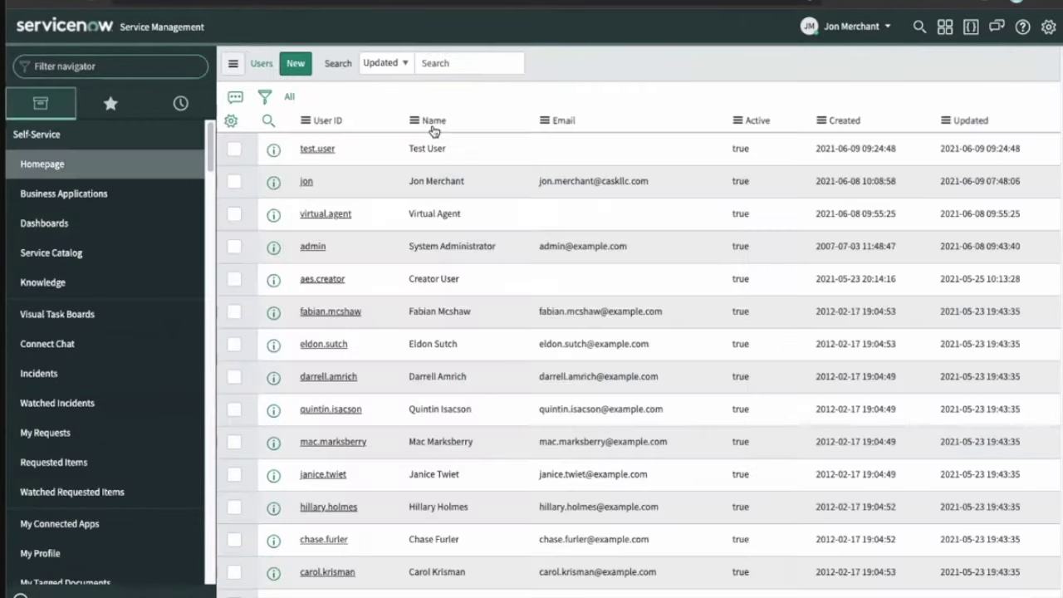
Open the sys_user table definition through the User ID column's Configure > Table menu.
right_click(351, 125)
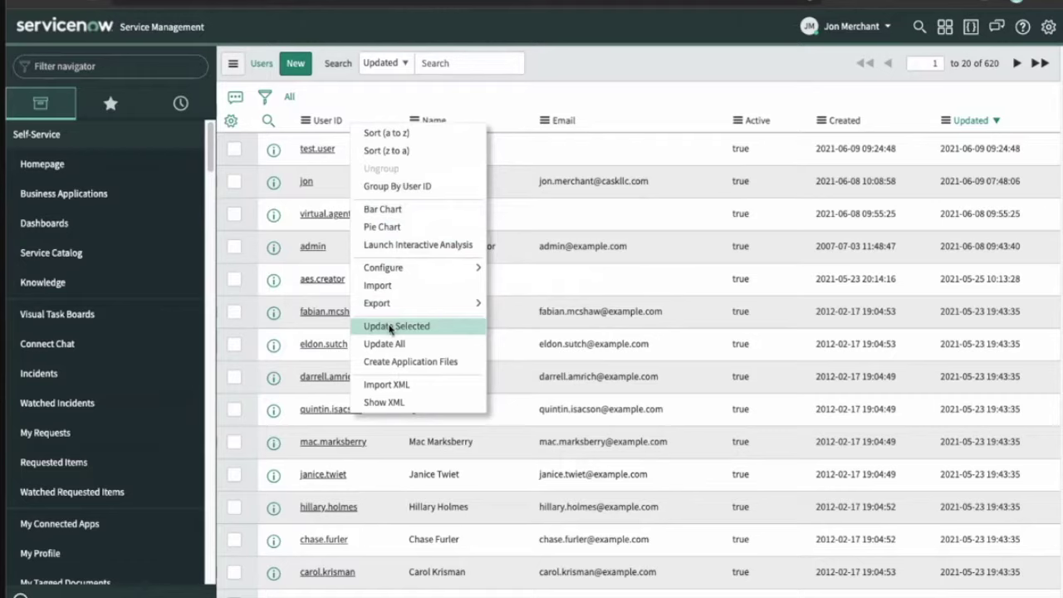
mouse_move(407, 268)
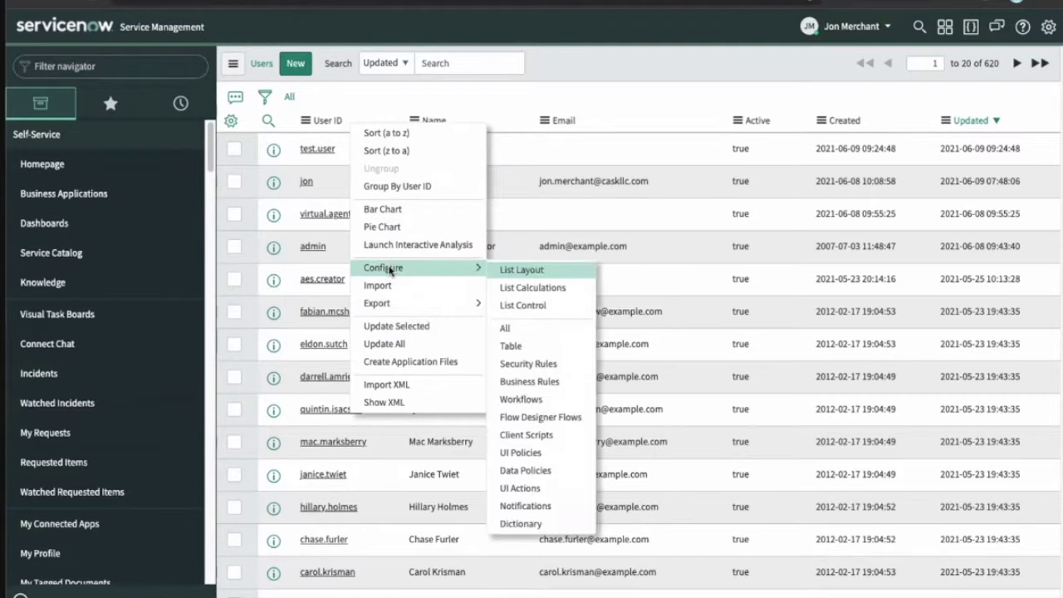
left_click(515, 346)
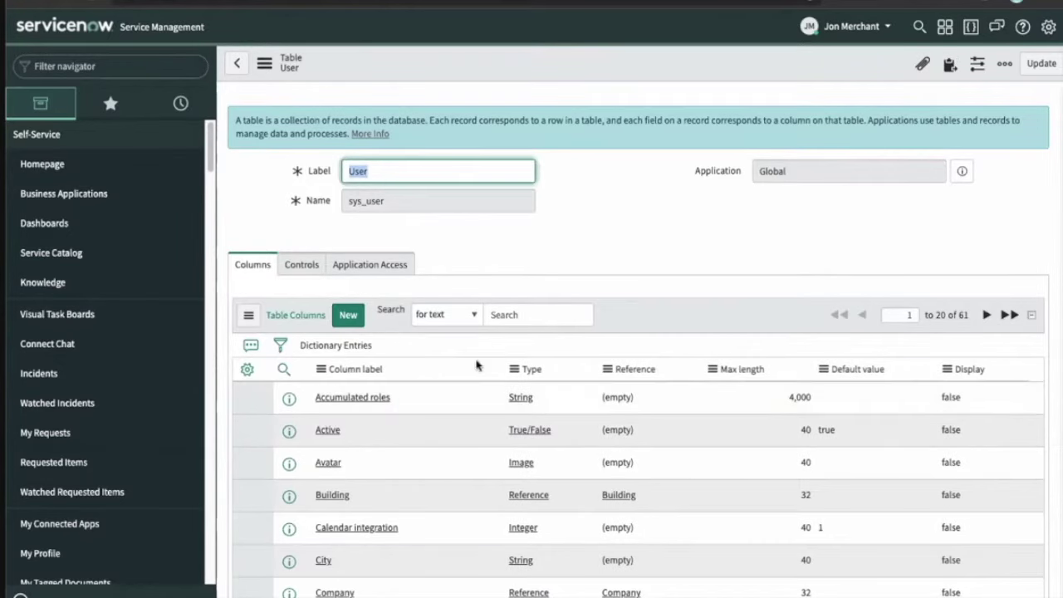
Browse the Columns list personalization options and close without changes.
left_click(248, 370)
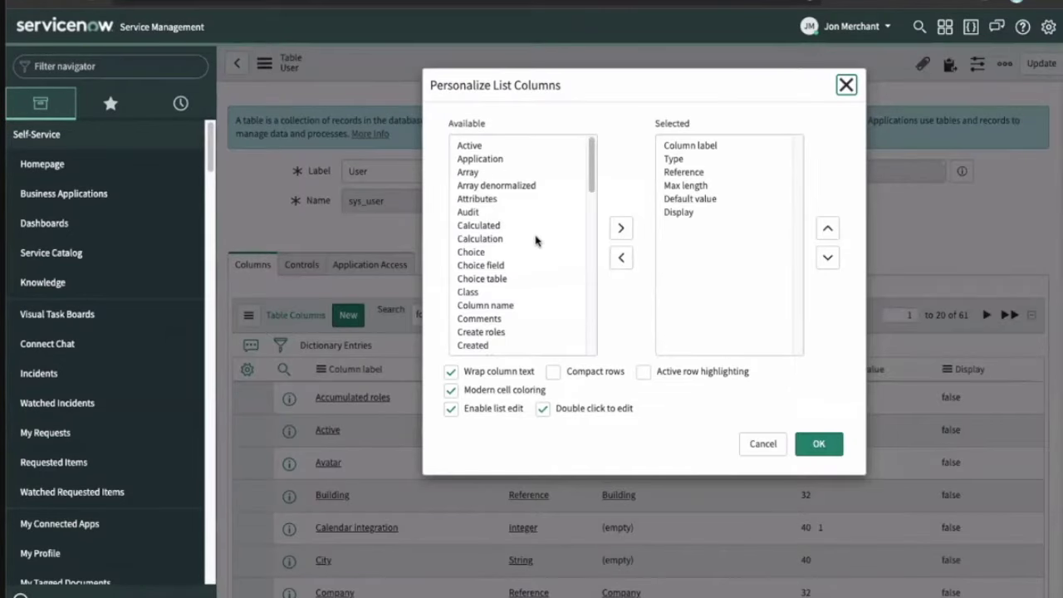
scroll(533, 277, "down", 5)
scroll(535, 277, "down", 4)
scroll(535, 278, "down", 2)
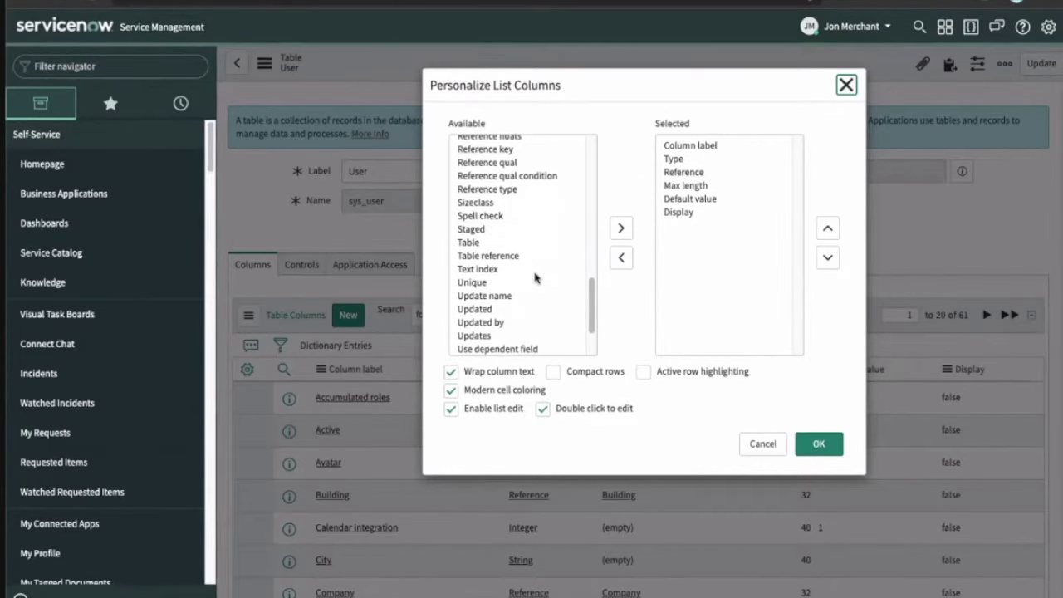
left_click(847, 87)
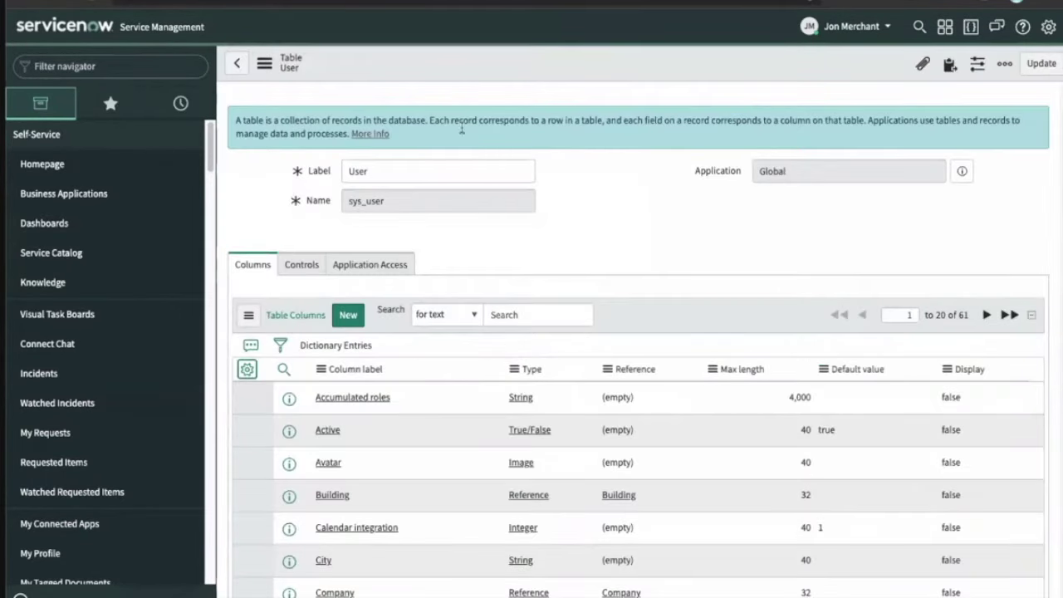
Open System Definition > Tables sorted by Updated, then filter the navigator for 'consumer'.
left_click(85, 67)
type("ta")
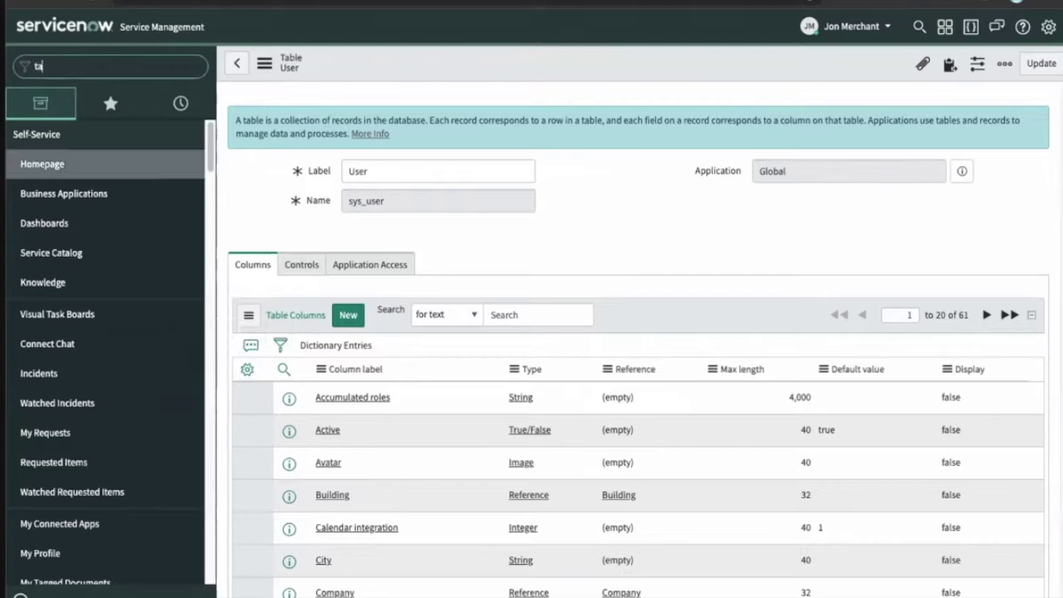
type("bles")
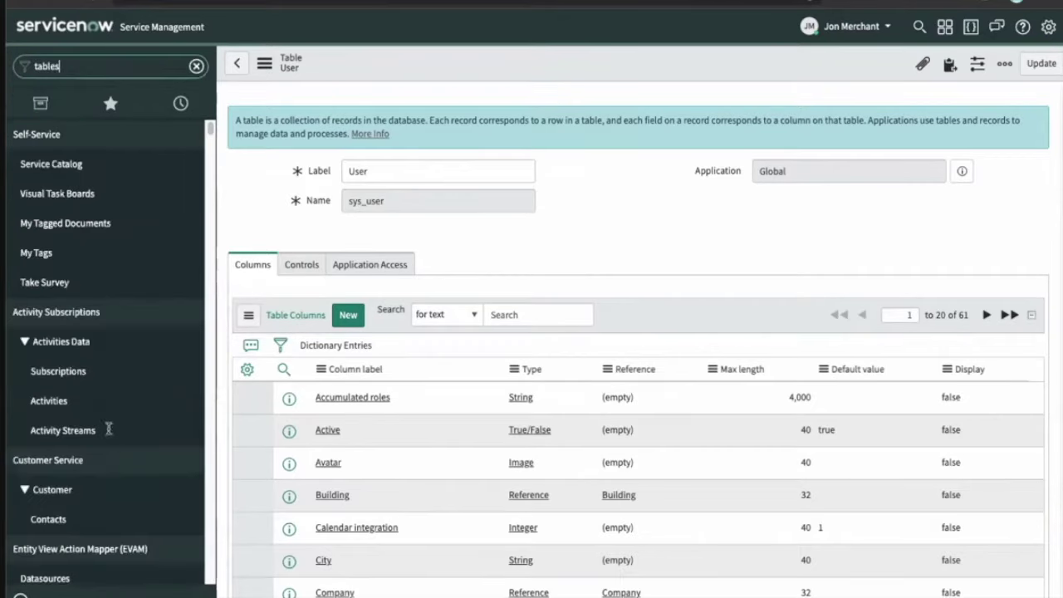
scroll(111, 466, "down", 3)
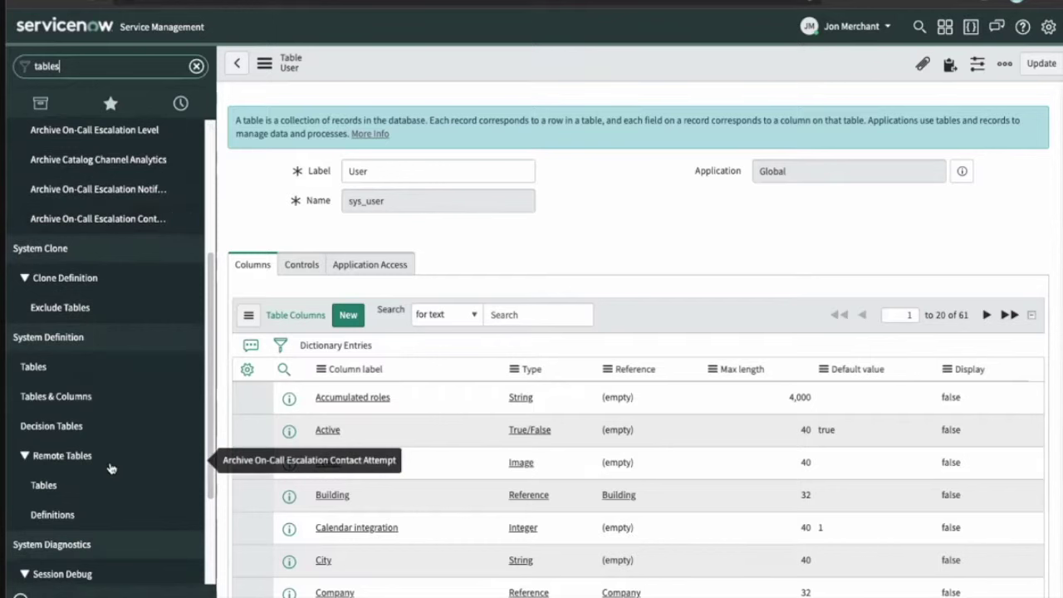
left_click(34, 367)
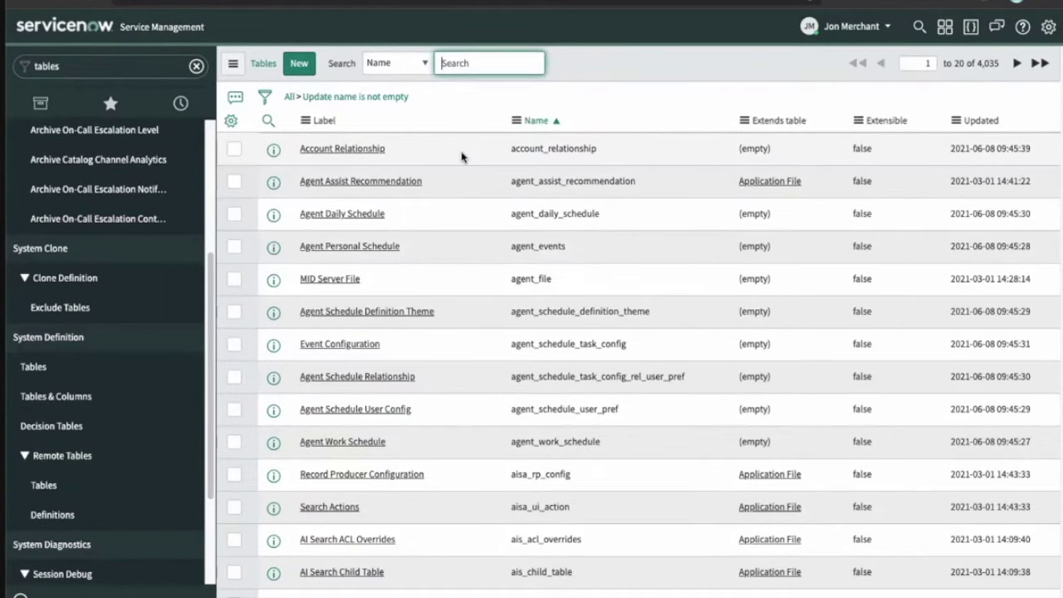
left_click(981, 121)
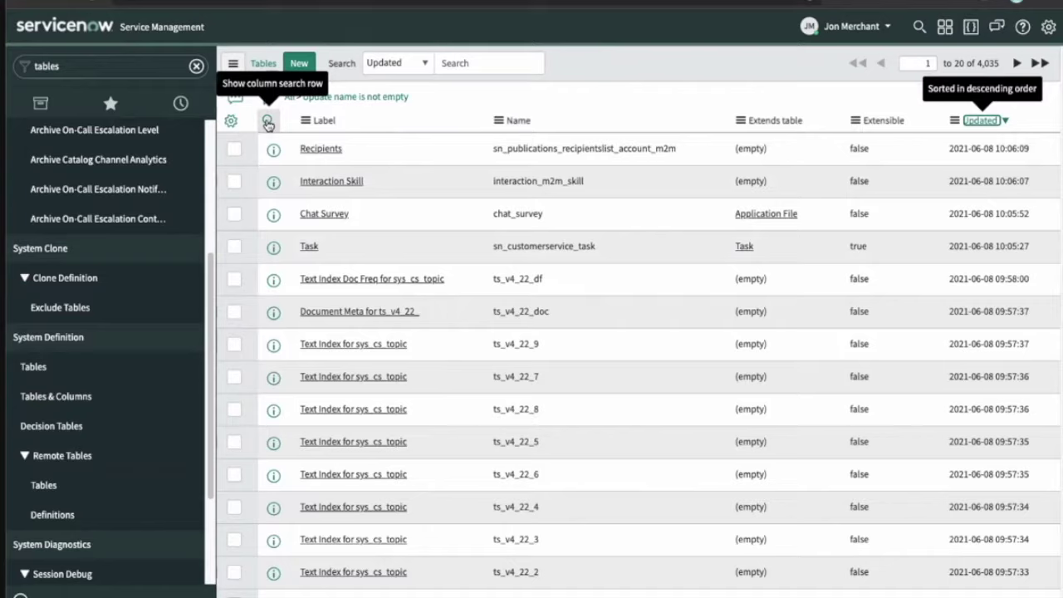
left_click(71, 69)
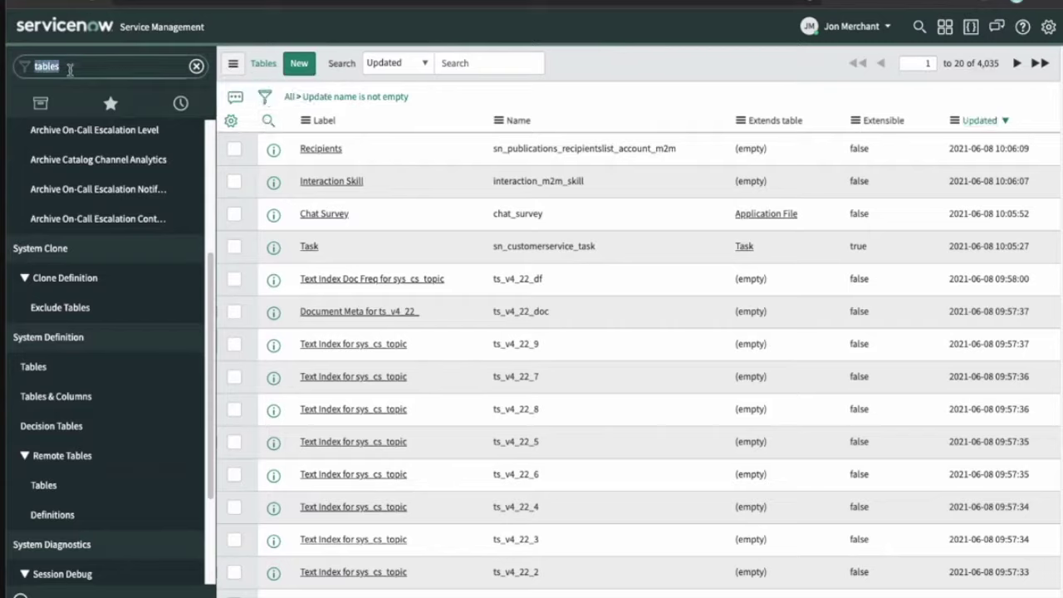
type("consumer")
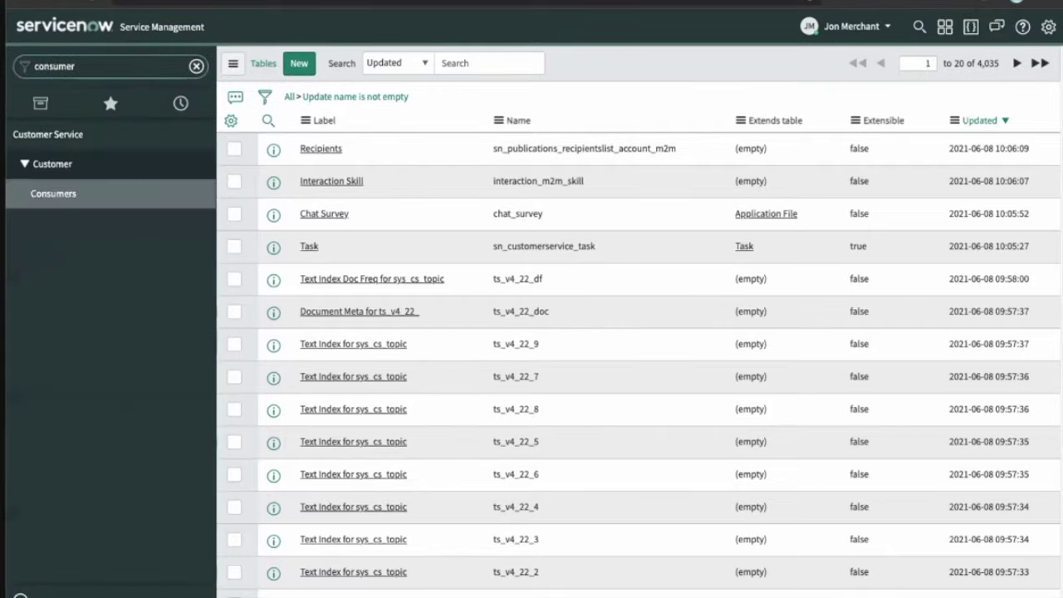
Start a new Consumer from Customer Service and review its Preferences, Login Details and Notes tabs.
left_click(50, 196)
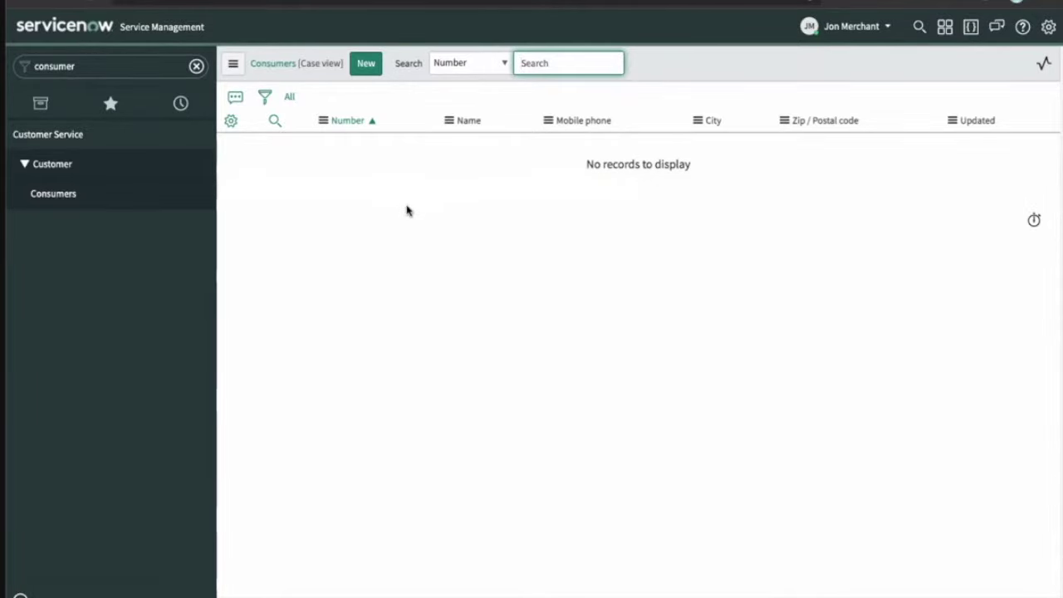
left_click(366, 74)
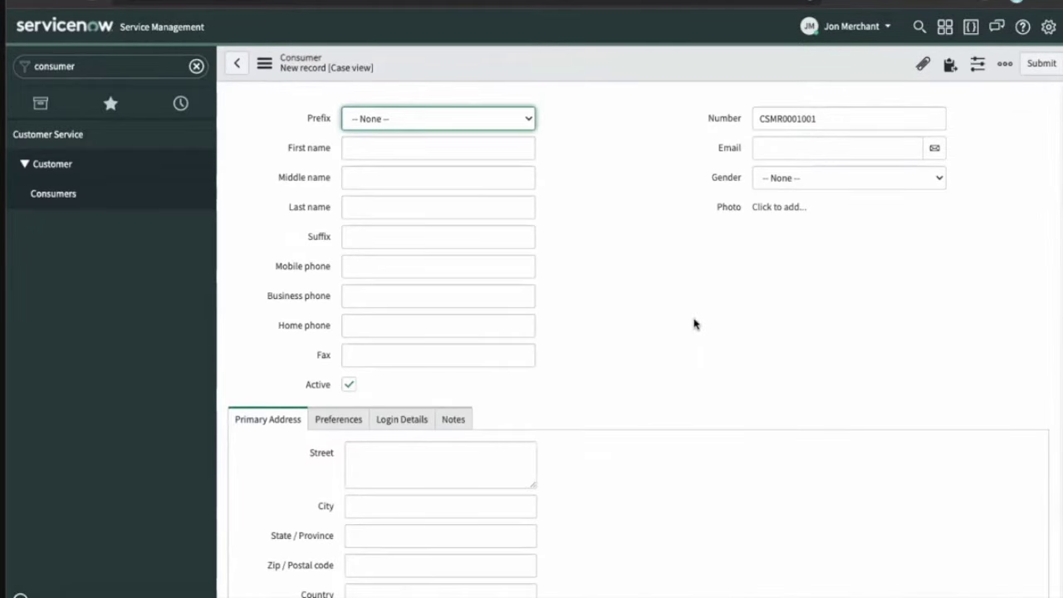
scroll(693, 323, "down", 2)
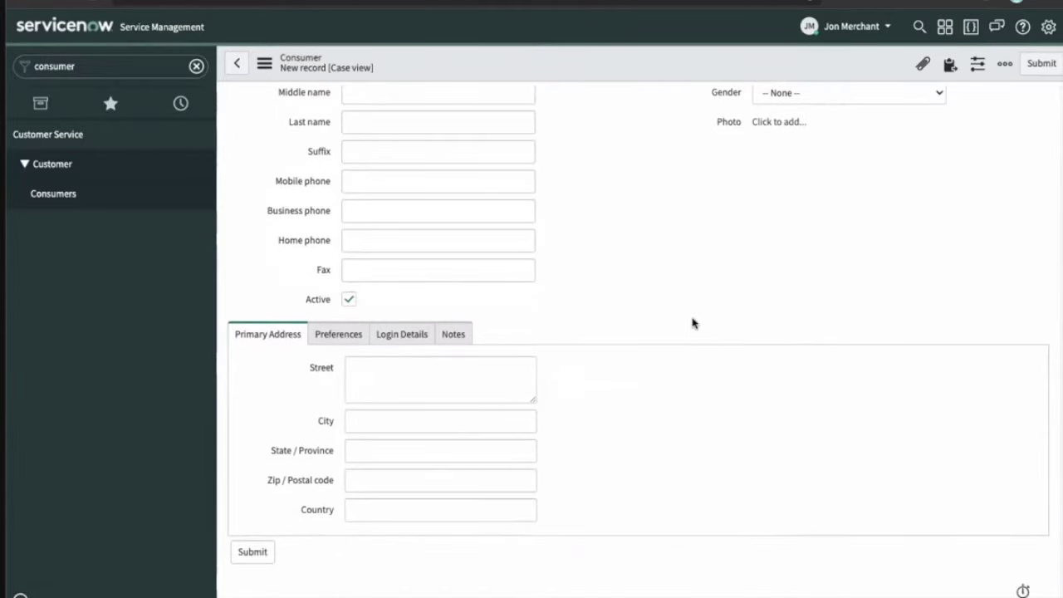
left_click(329, 335)
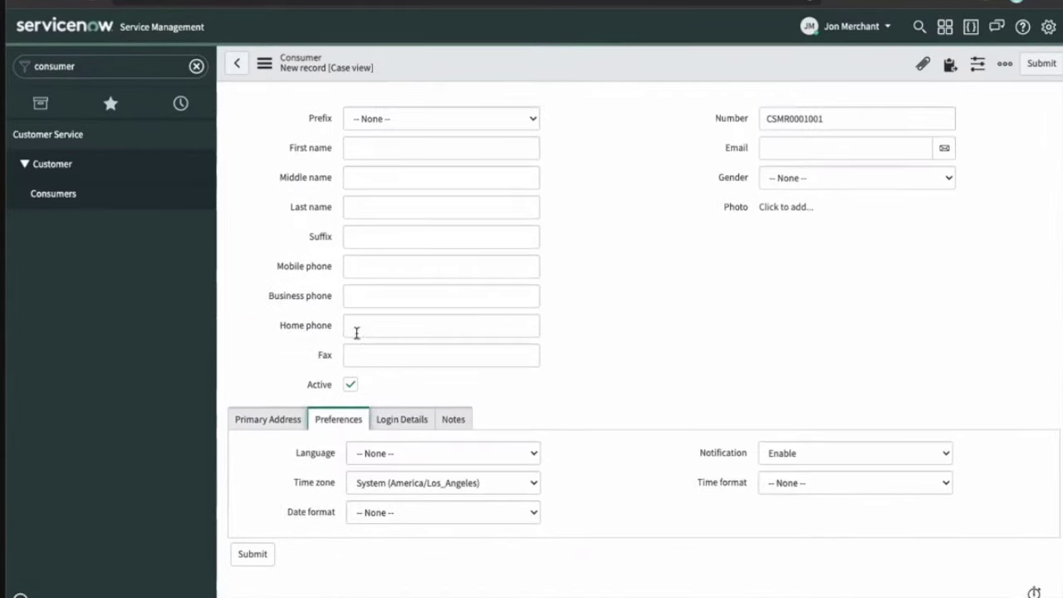
left_click(403, 425)
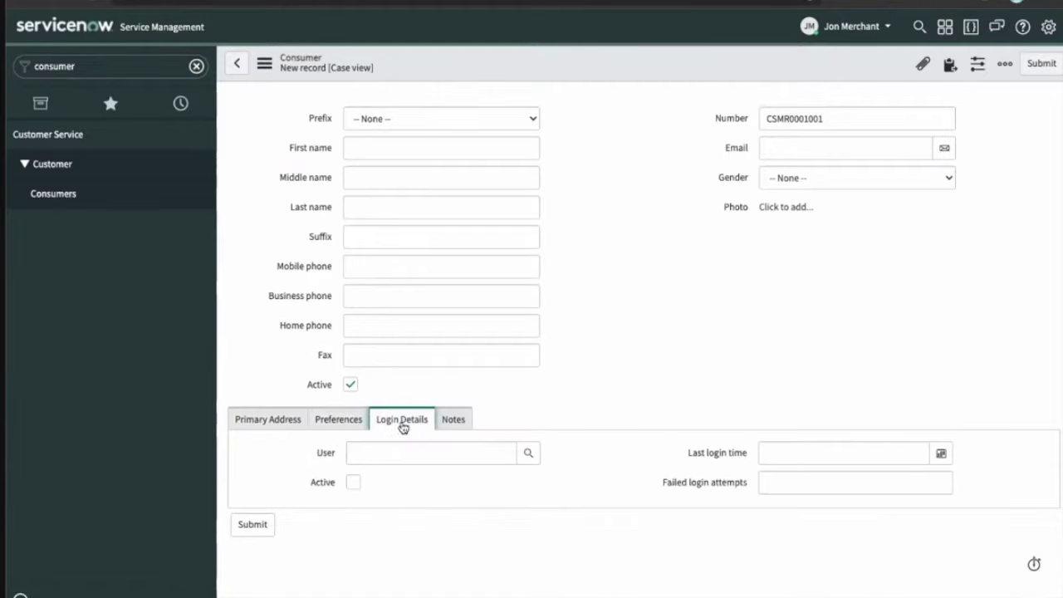
left_click(453, 423)
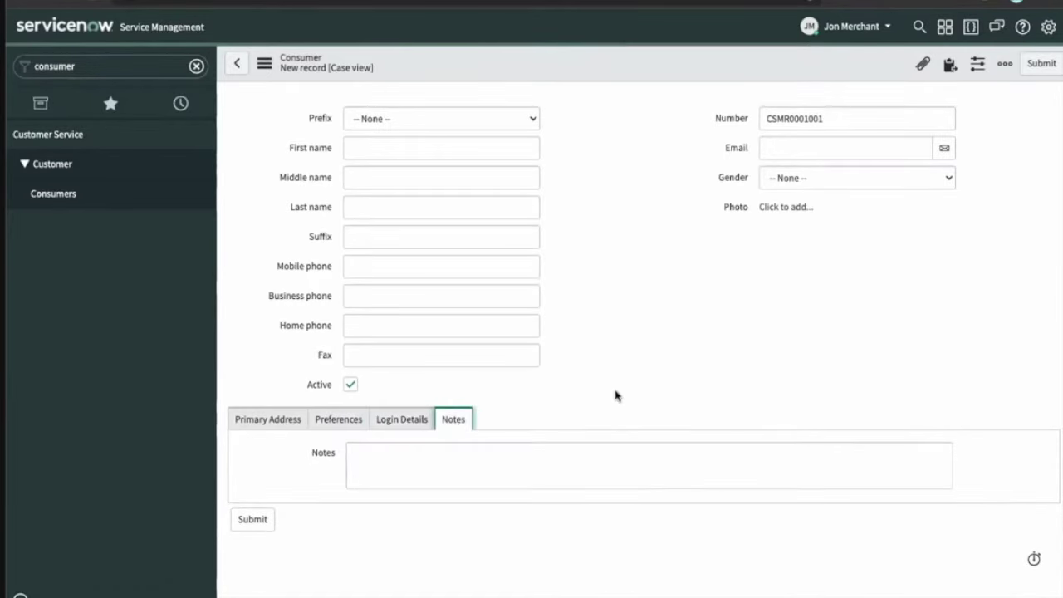
left_click(418, 117)
left_click(637, 195)
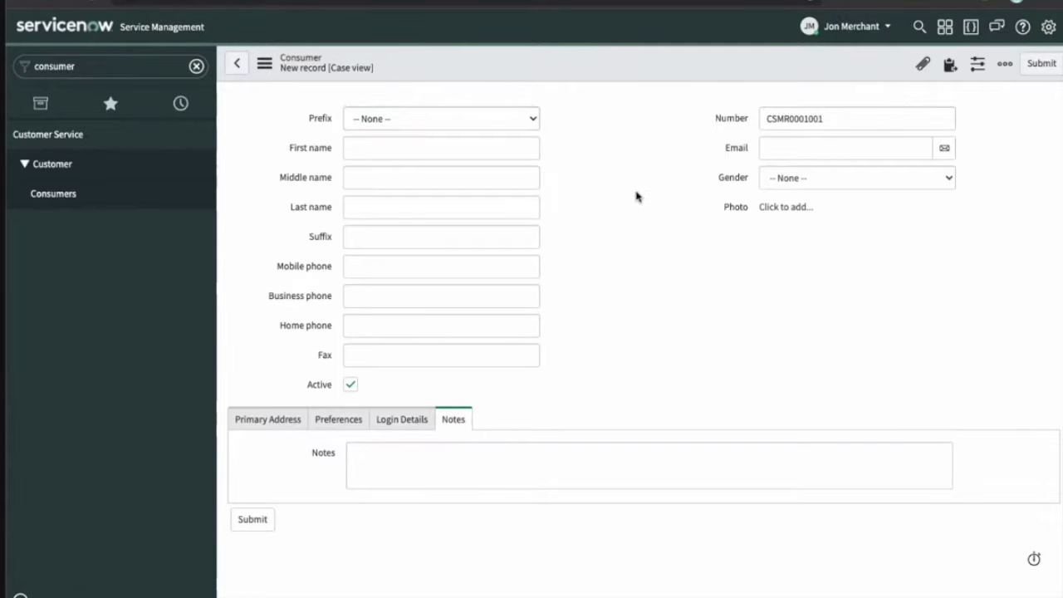
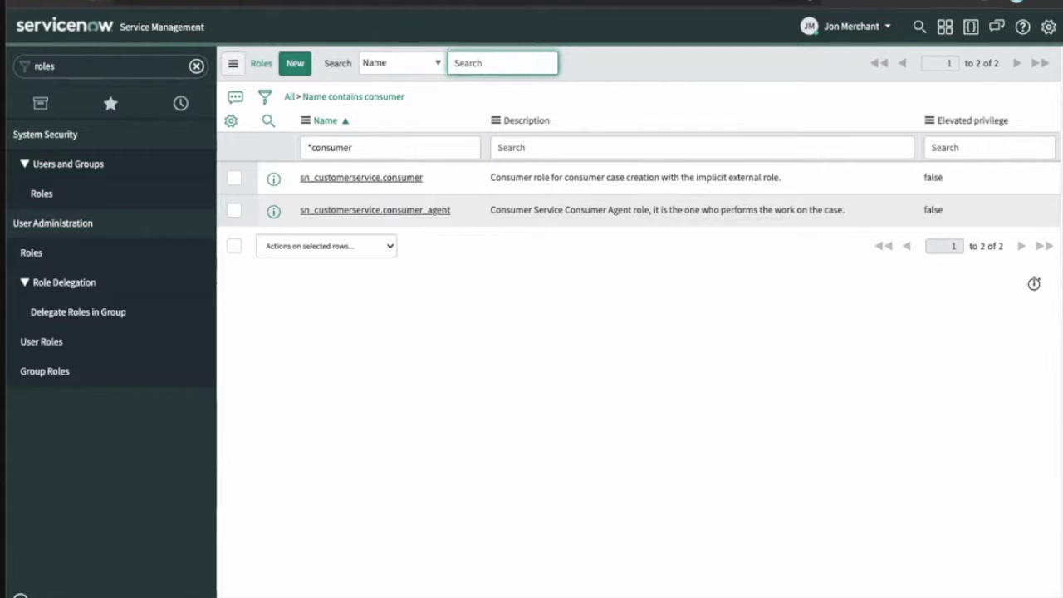
Search the navigator for 'widget', open Service Portal Widgets, and sort by Updated.
left_click(197, 65)
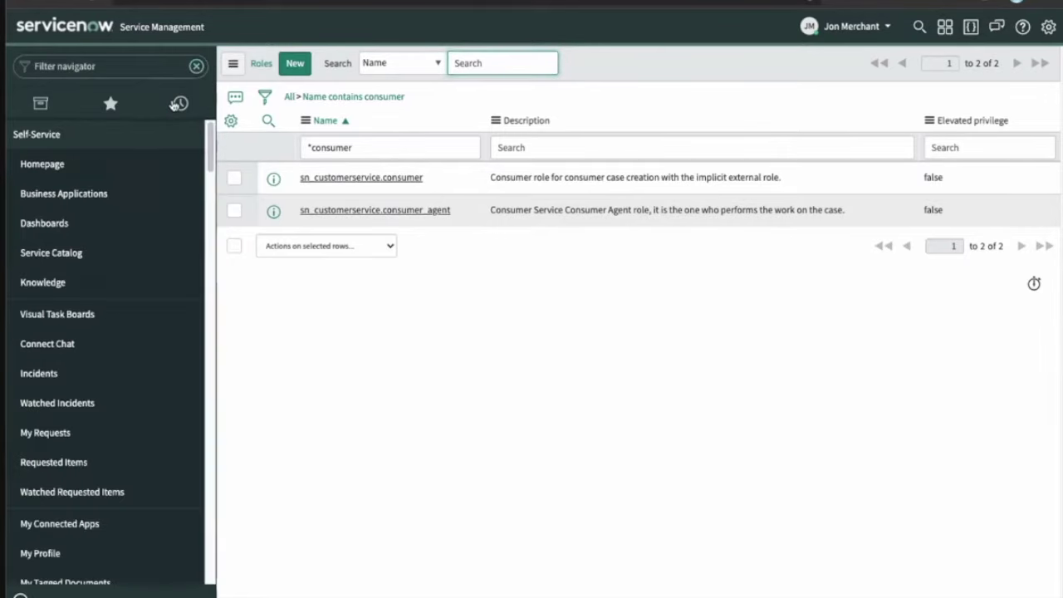
left_click(112, 67)
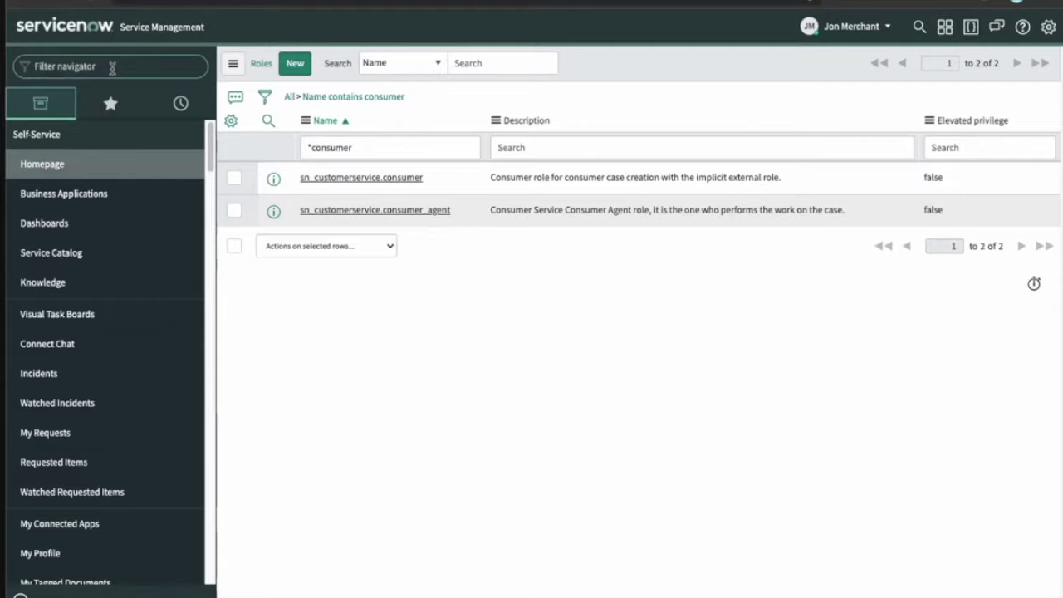
type("widget")
left_click(77, 311)
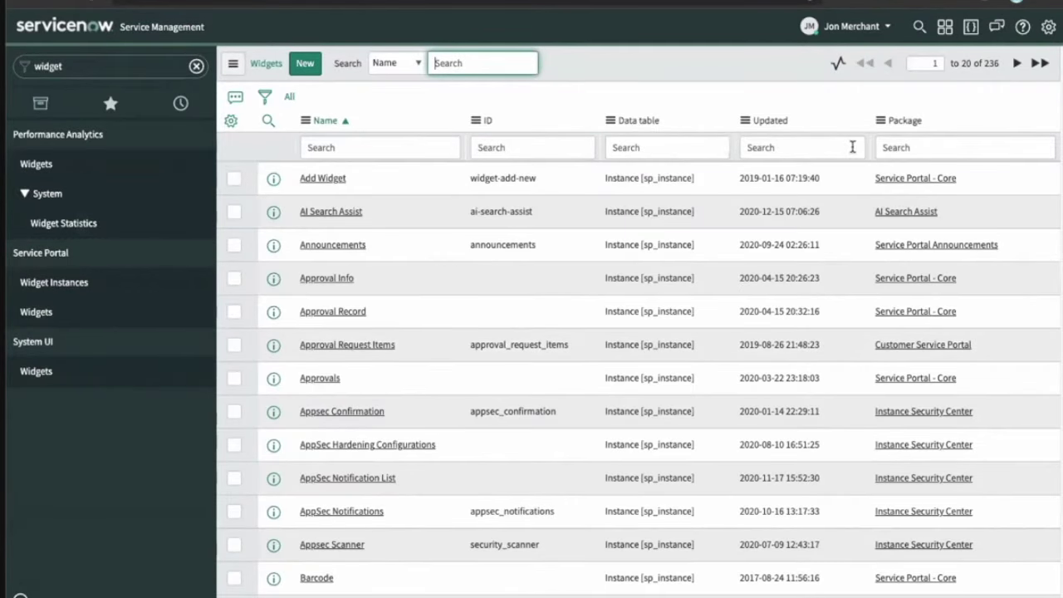
left_click(770, 122)
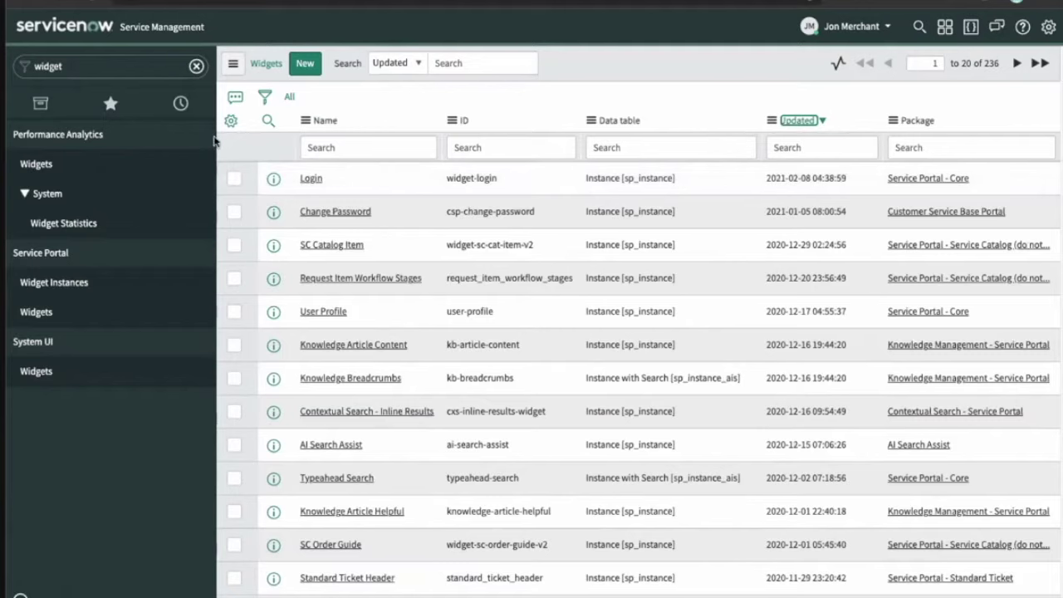
Add the Roles column to the Widgets list layout.
left_click(231, 120)
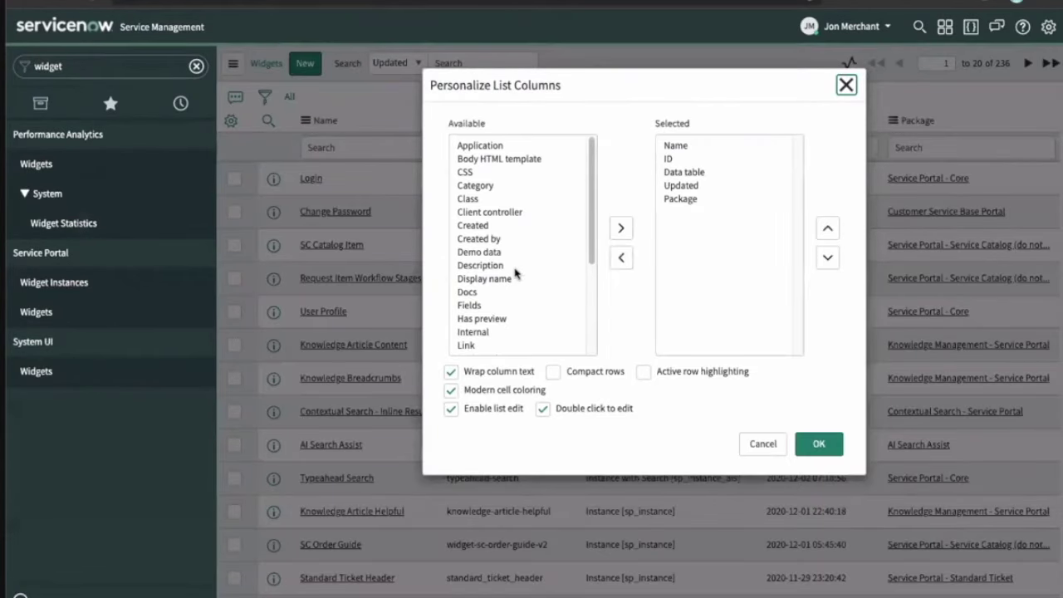
scroll(477, 328, "down", 3)
left_click(488, 319)
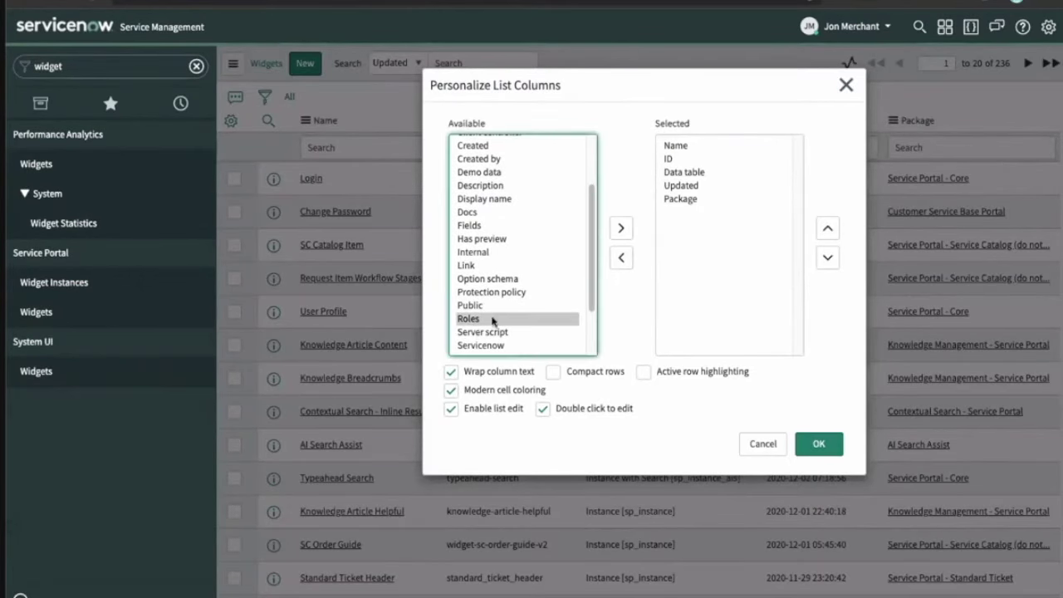
left_click(619, 228)
left_click(819, 445)
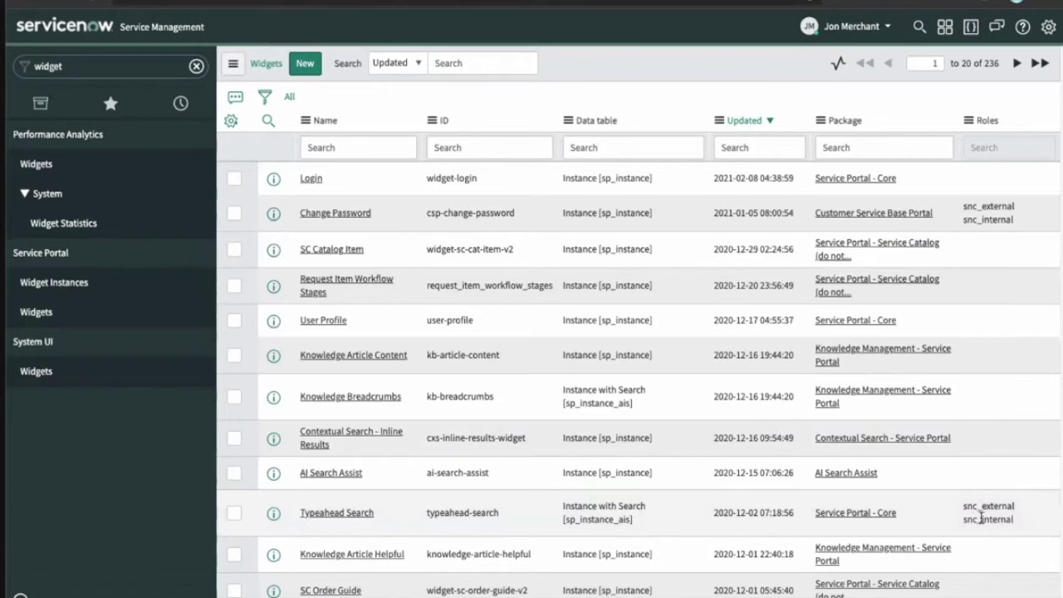
right_click(1015, 216)
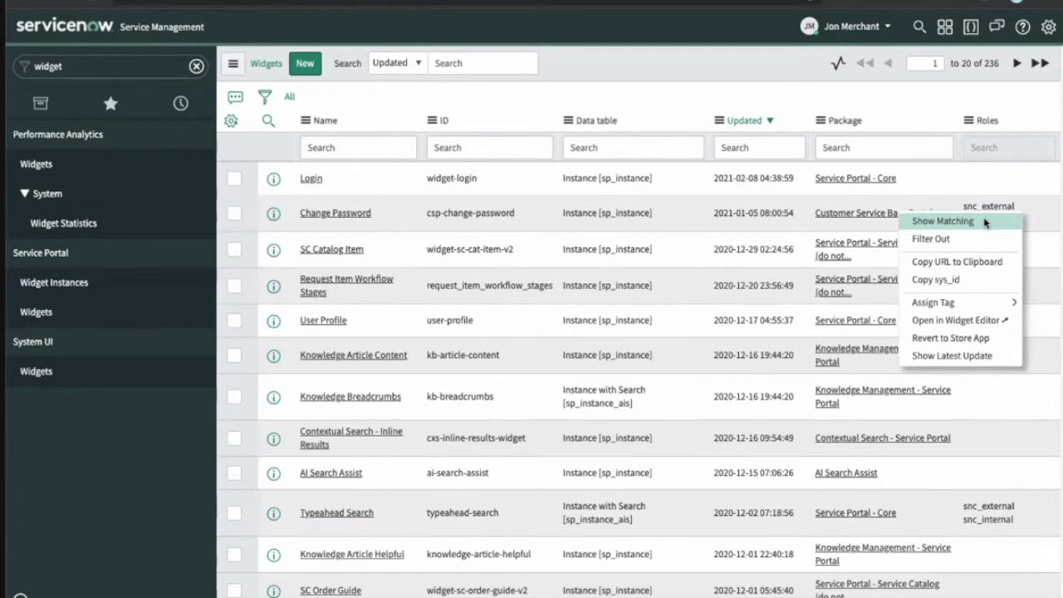
left_click(985, 223)
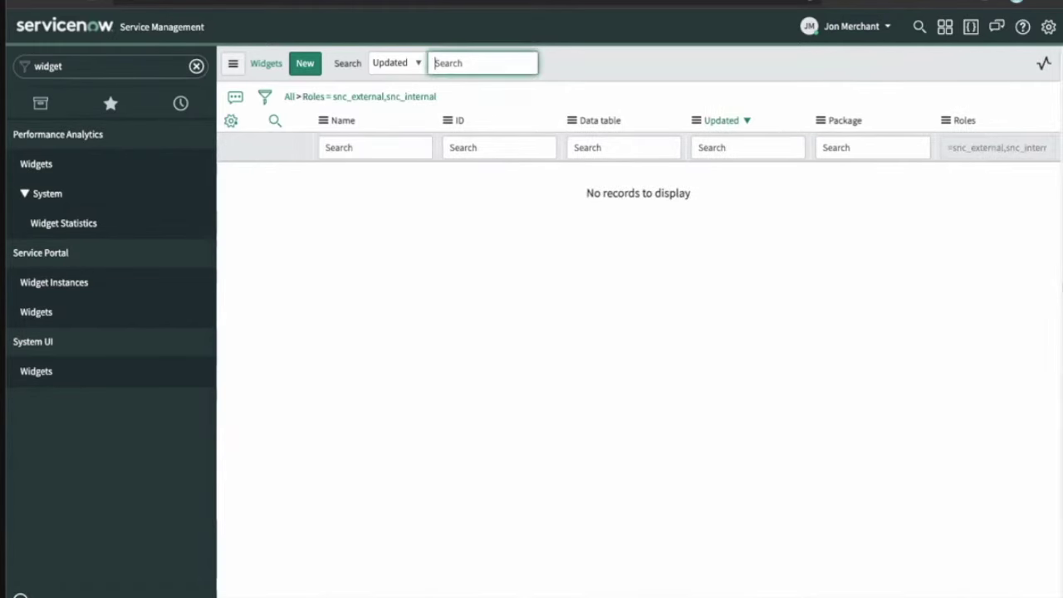
left_click(300, 99)
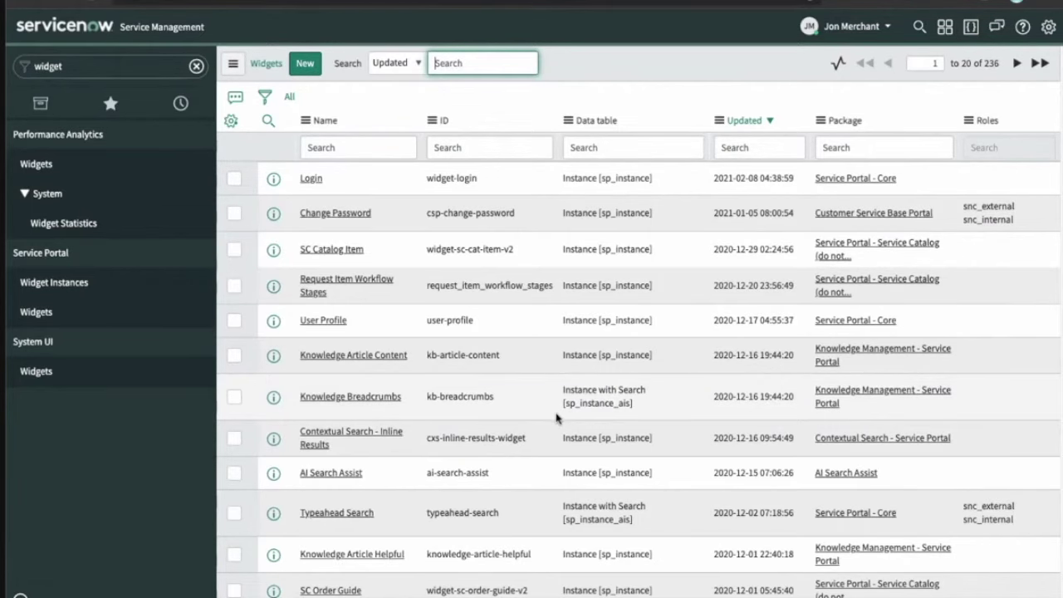
scroll(553, 404, "down", 3)
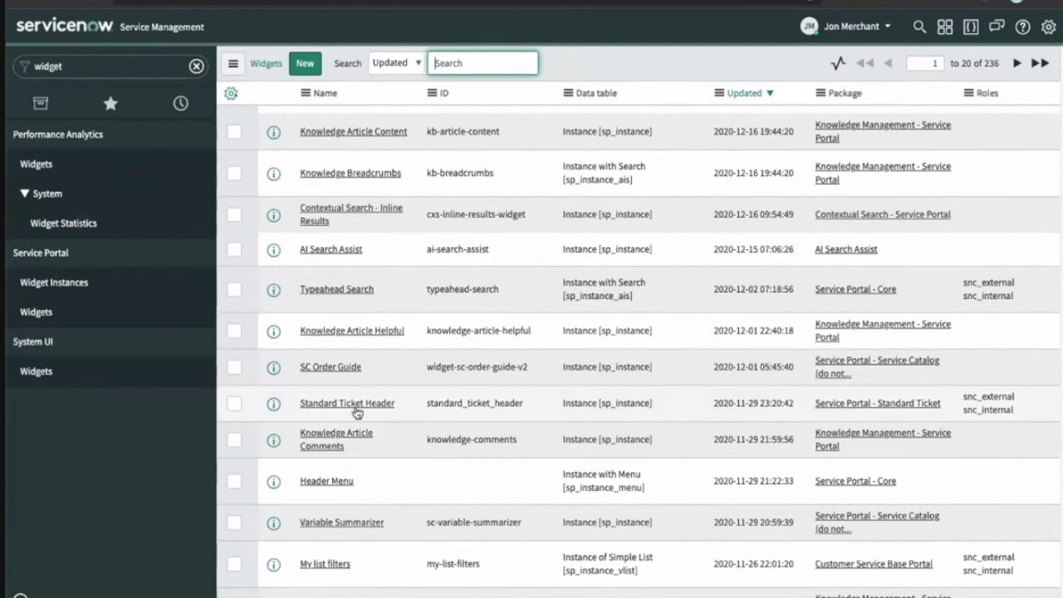
scroll(569, 430, "down", 1)
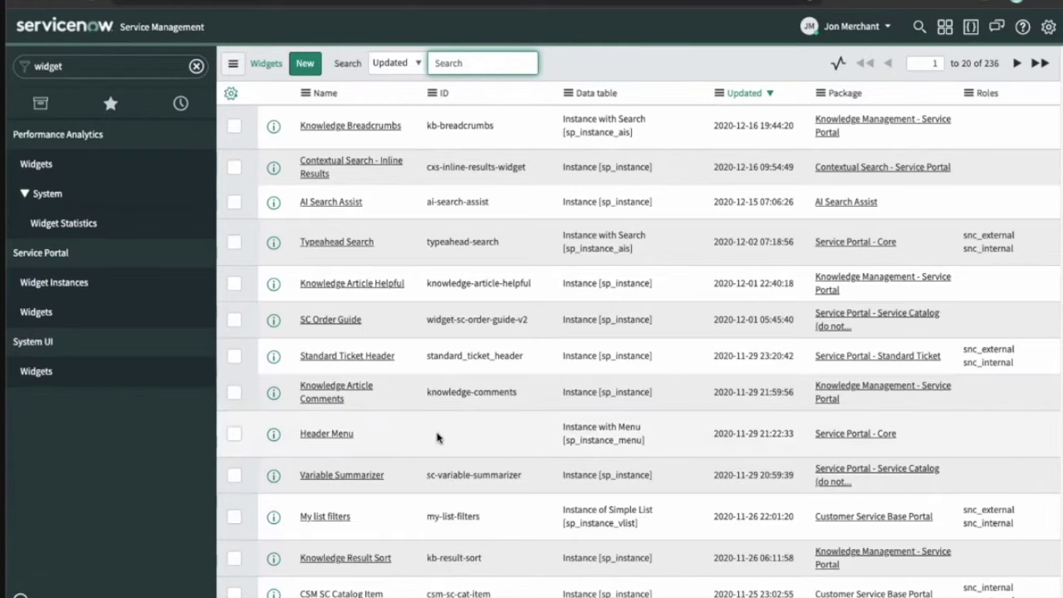
scroll(414, 451, "down", 2)
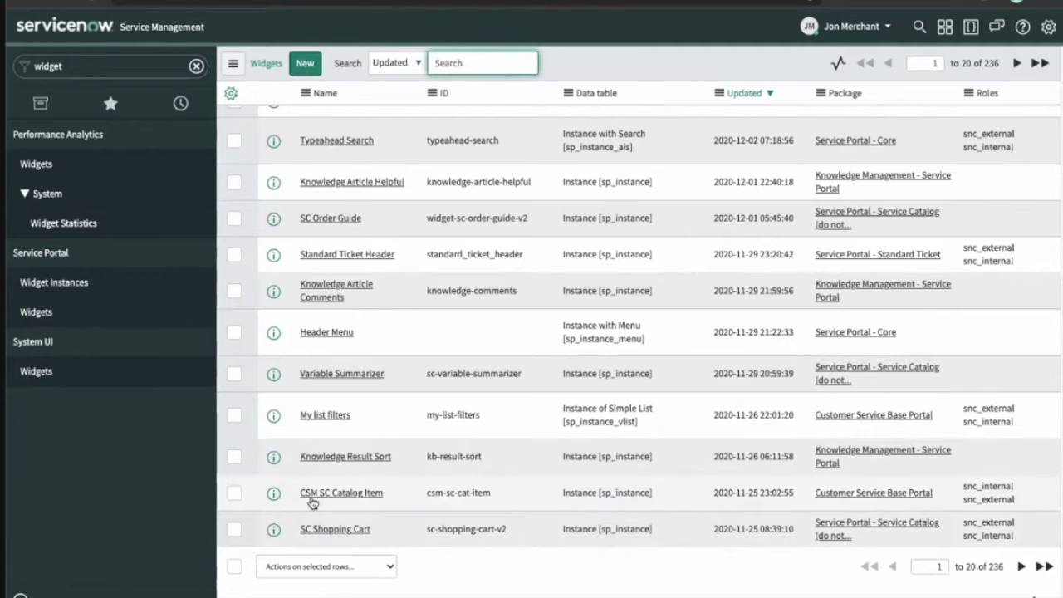
Replace the navigator filter with 'service portal' and open Service Portal > Portals.
double_click(85, 69)
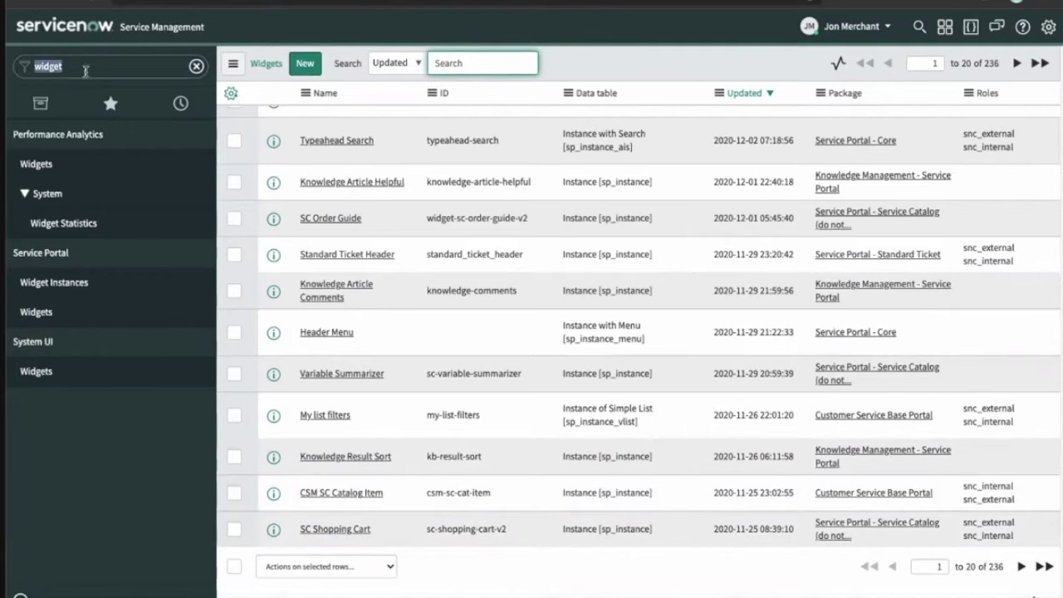
type("se")
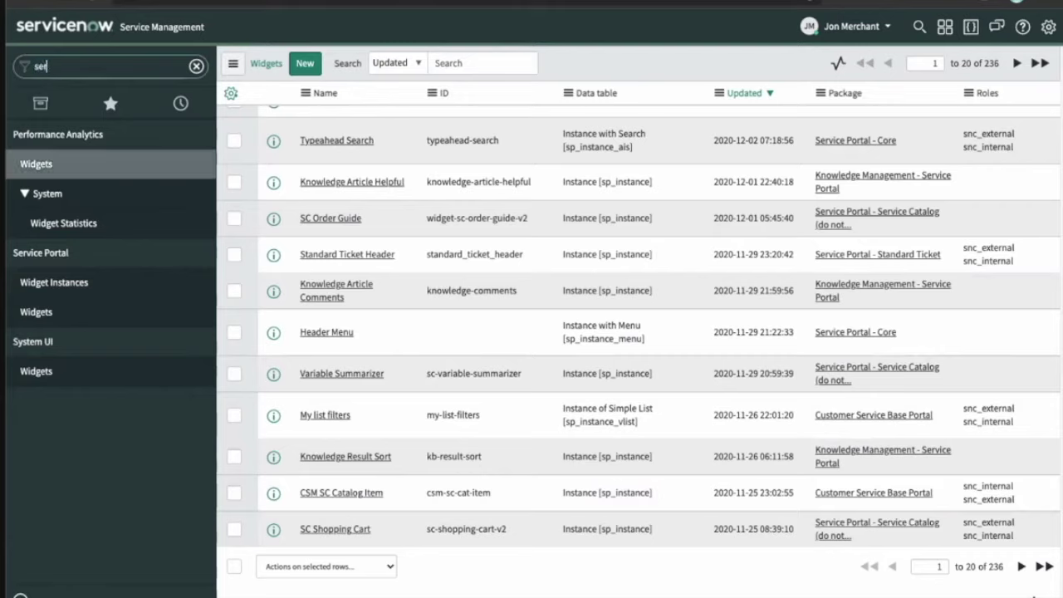
type("rvice portal")
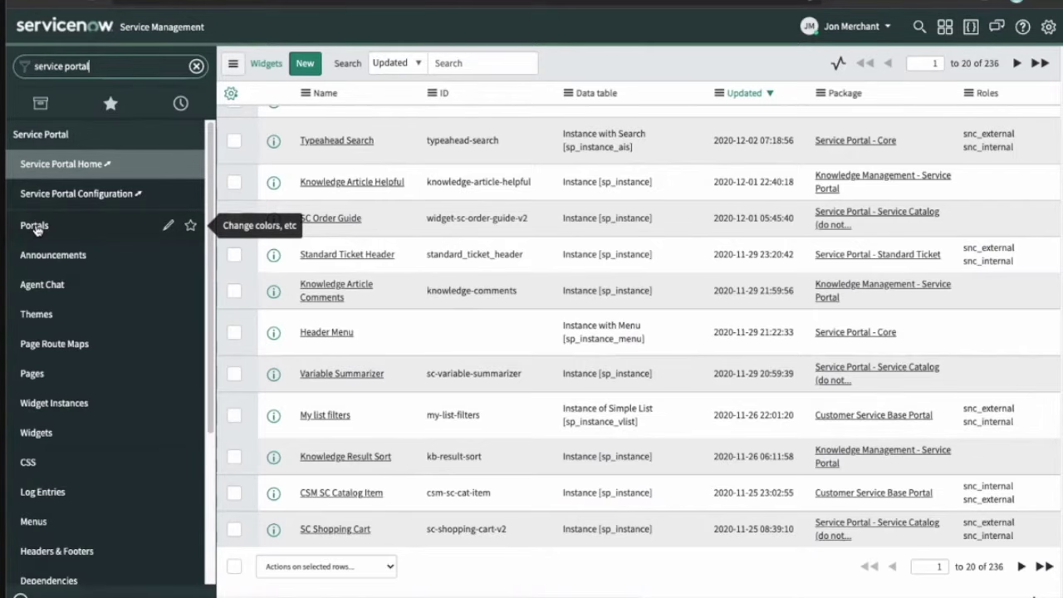
left_click(36, 230)
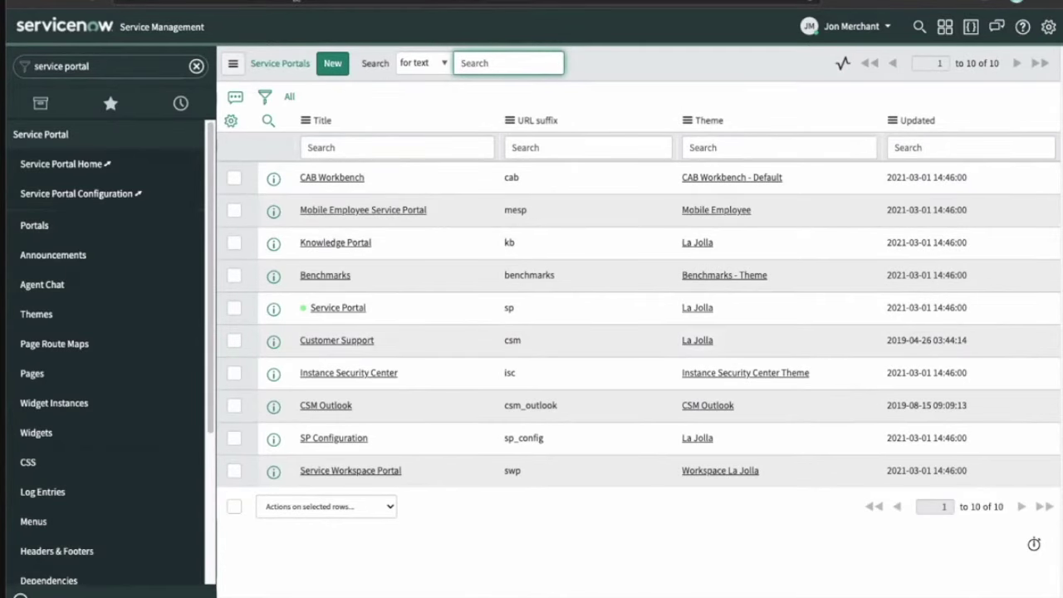
type("sp")
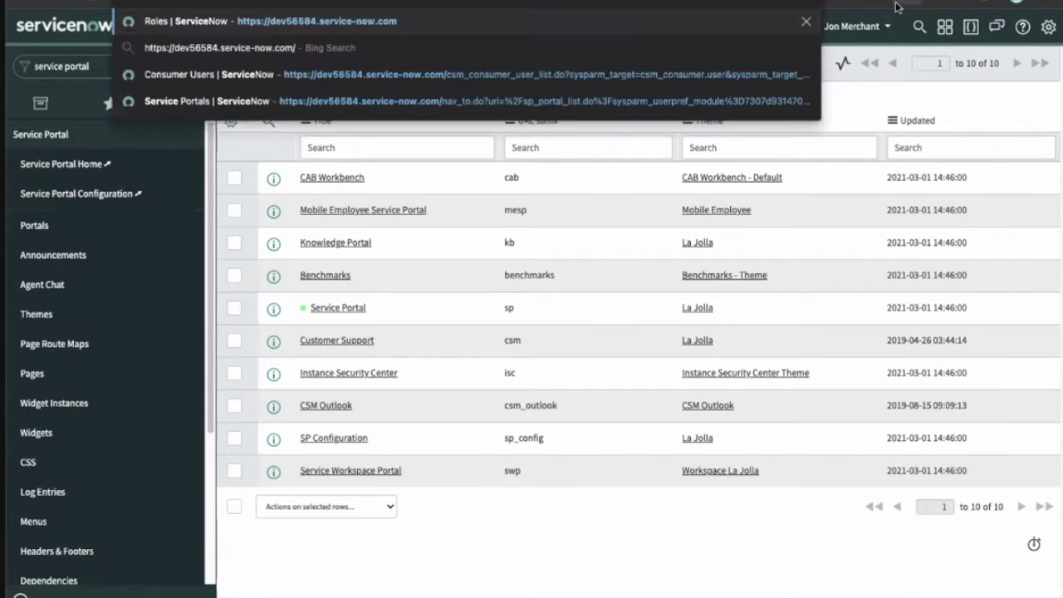
key("Escape")
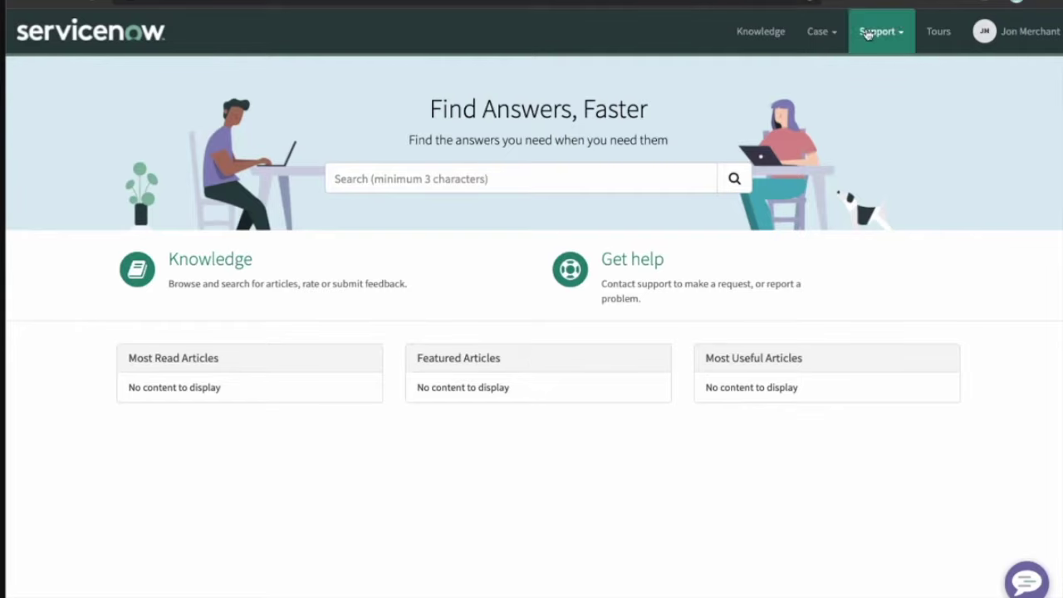
left_click(834, 35)
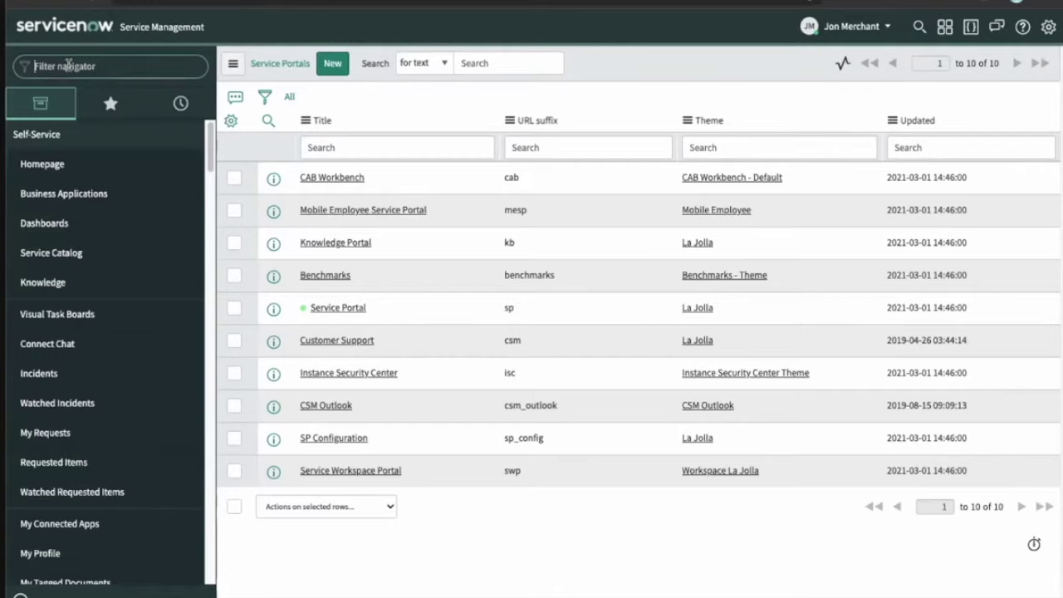
Filter the navigator for 'service portal' and add Roles to the Portal Pages list columns.
type("service portal")
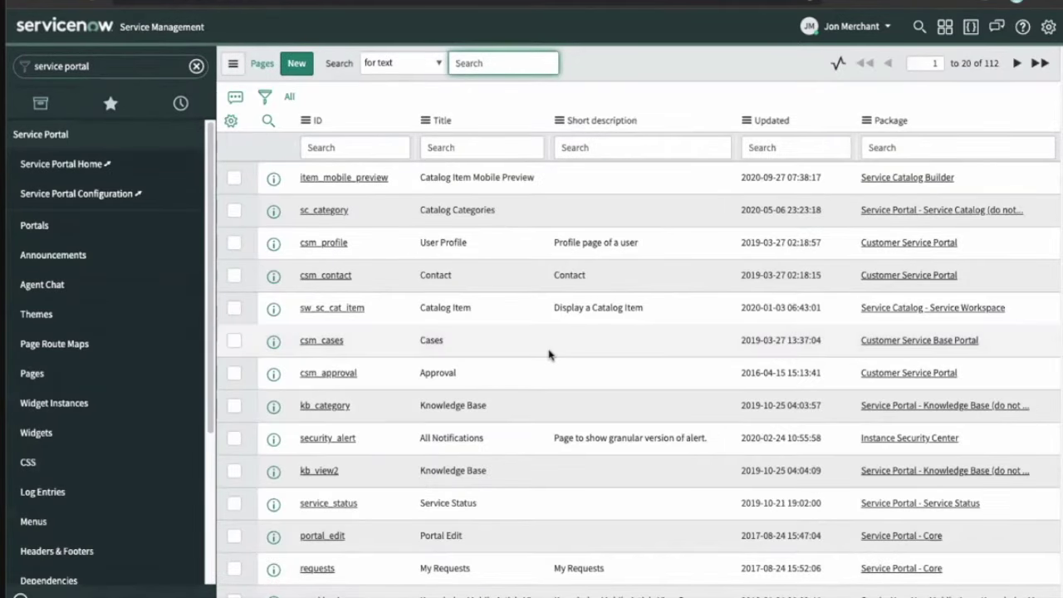
left_click(231, 120)
left_click(469, 319)
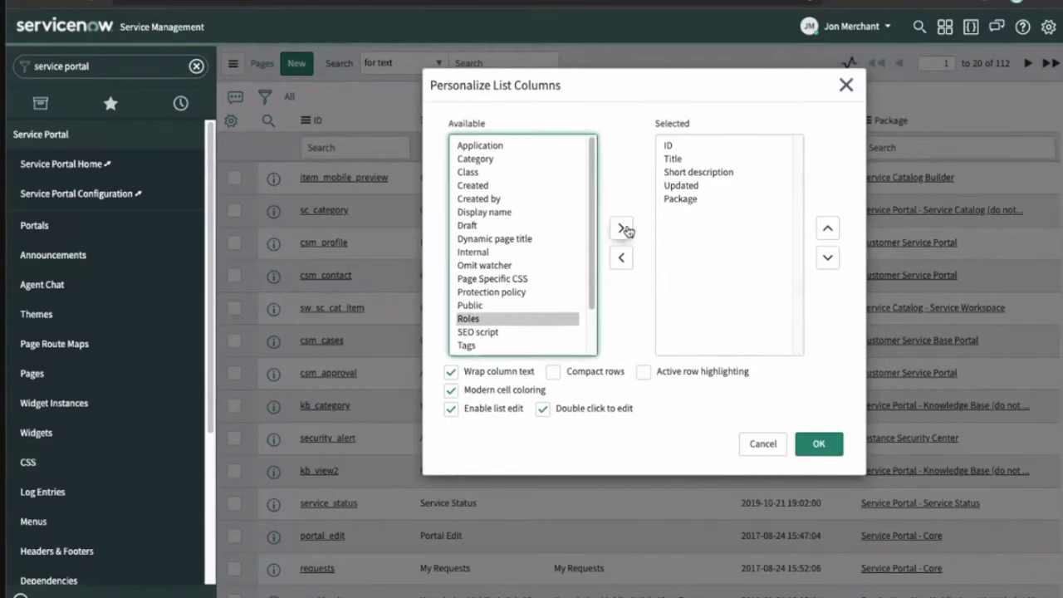
left_click(621, 228)
left_click(815, 446)
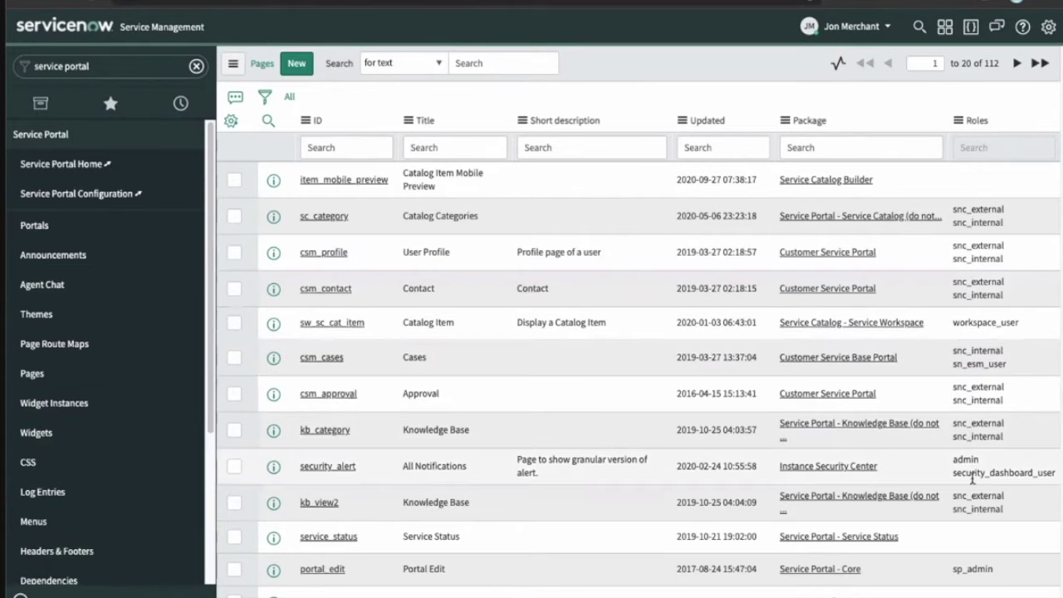
scroll(978, 442, "down", 1)
scroll(978, 442, "down", 1)
scroll(992, 517, "down", 1)
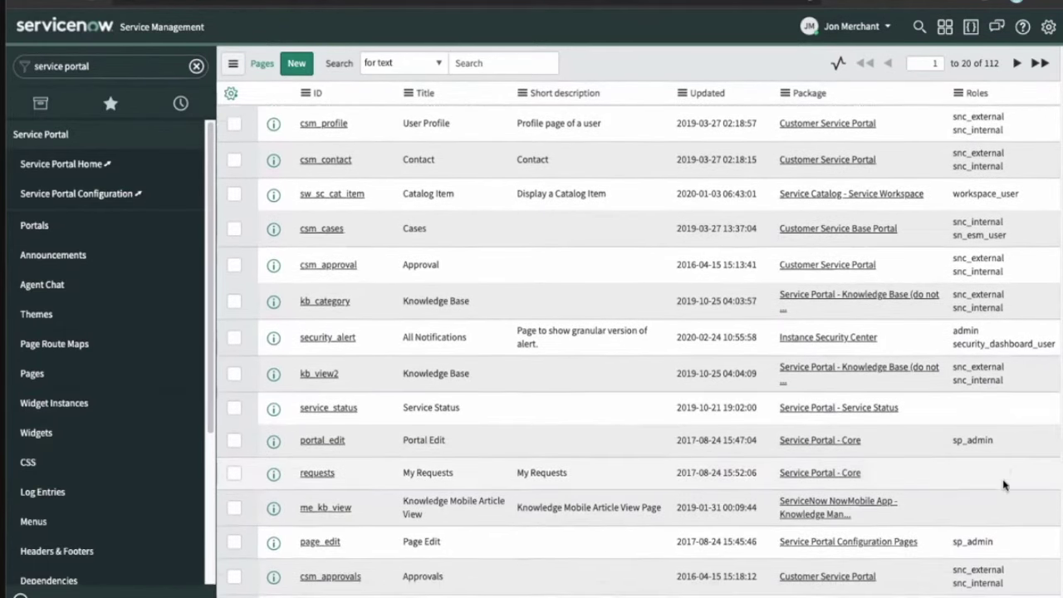
scroll(1004, 486, "down", 1)
scroll(1004, 482, "down", 3)
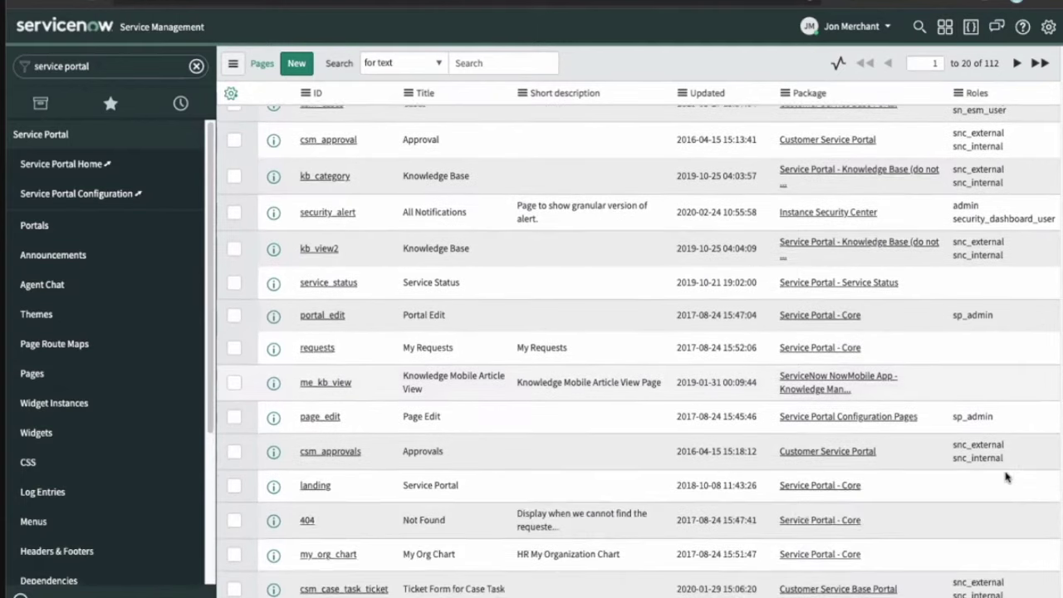
scroll(1006, 476, "down", 2)
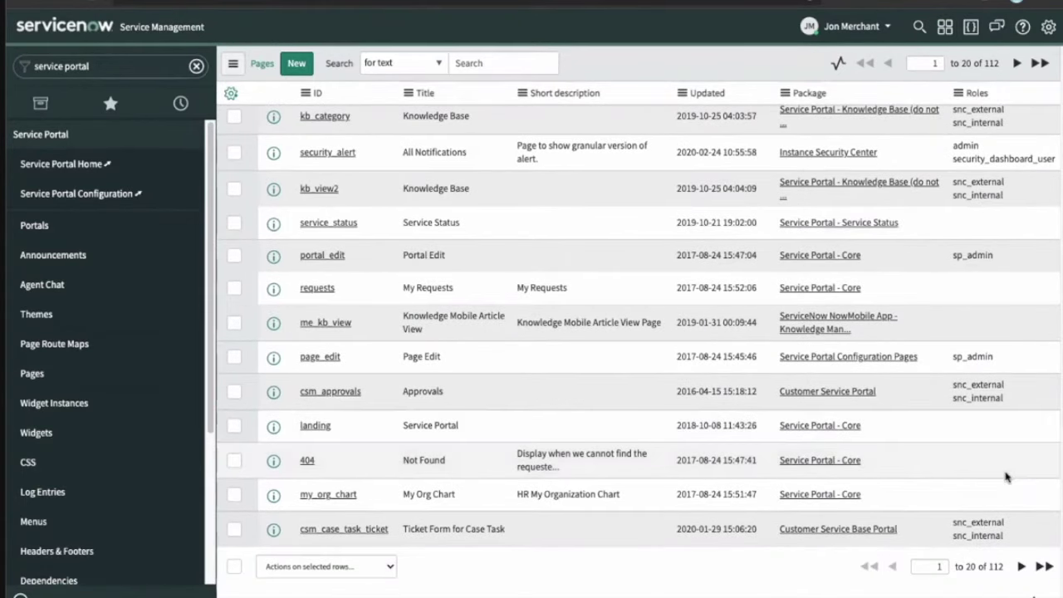
scroll(1006, 476, "up", 6)
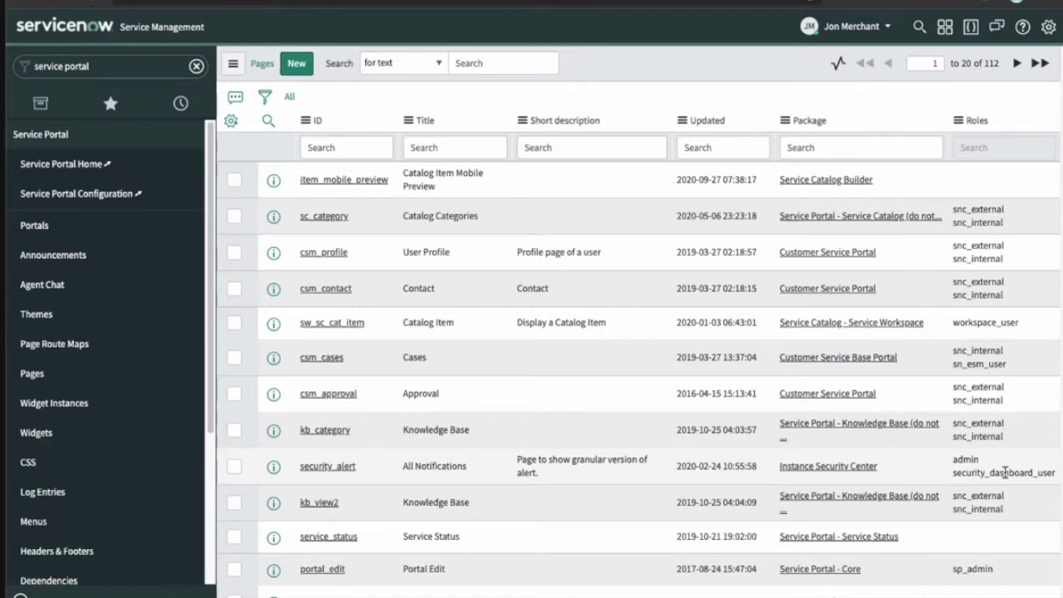
Search the navigator for 'guided' and open Customer Service > Administration > Guided Setup.
left_click(197, 67)
left_click(100, 73)
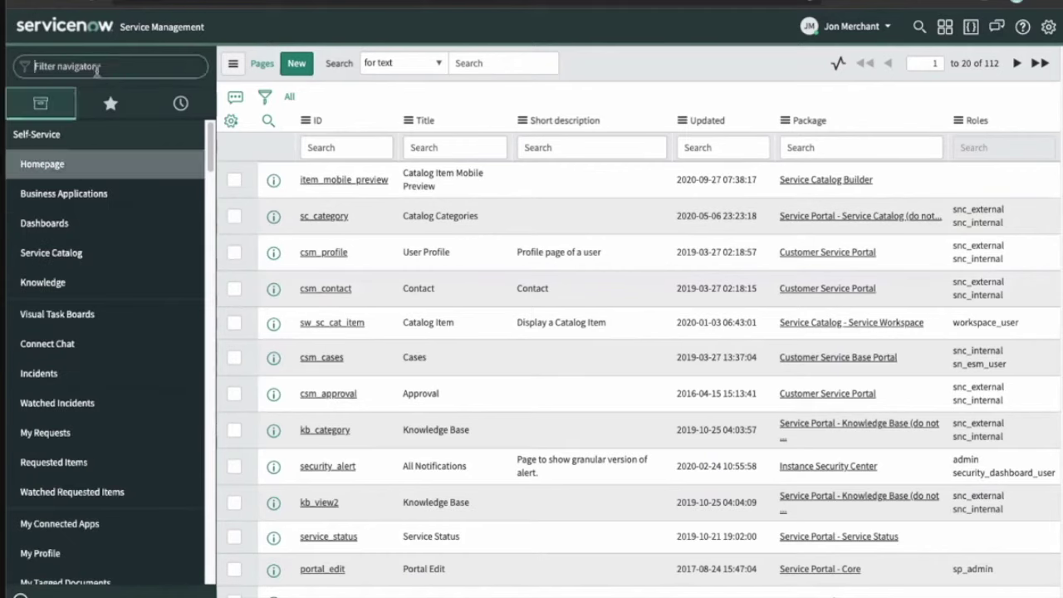
type("guide")
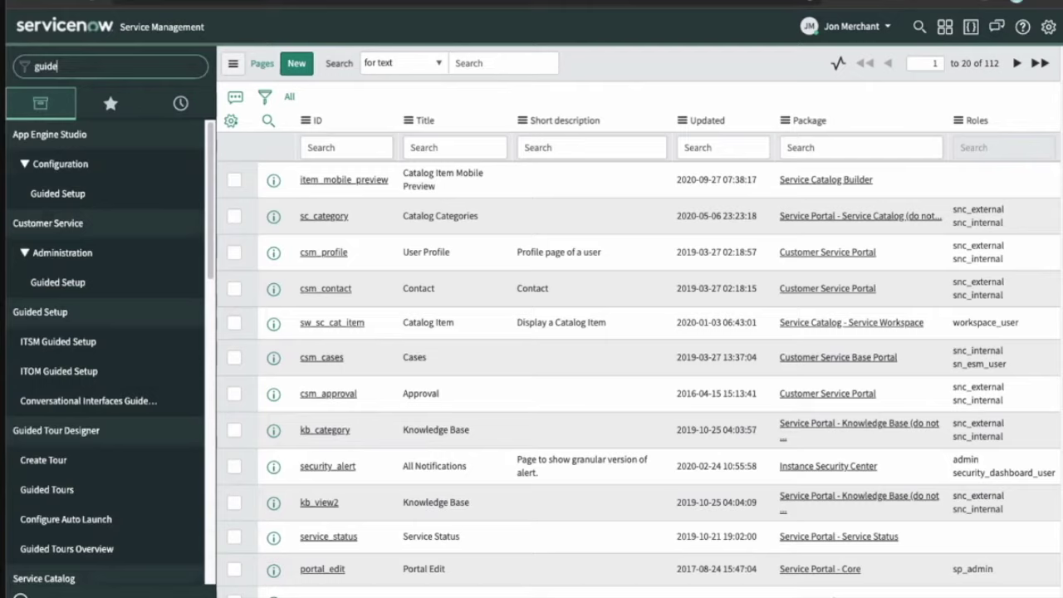
type("d")
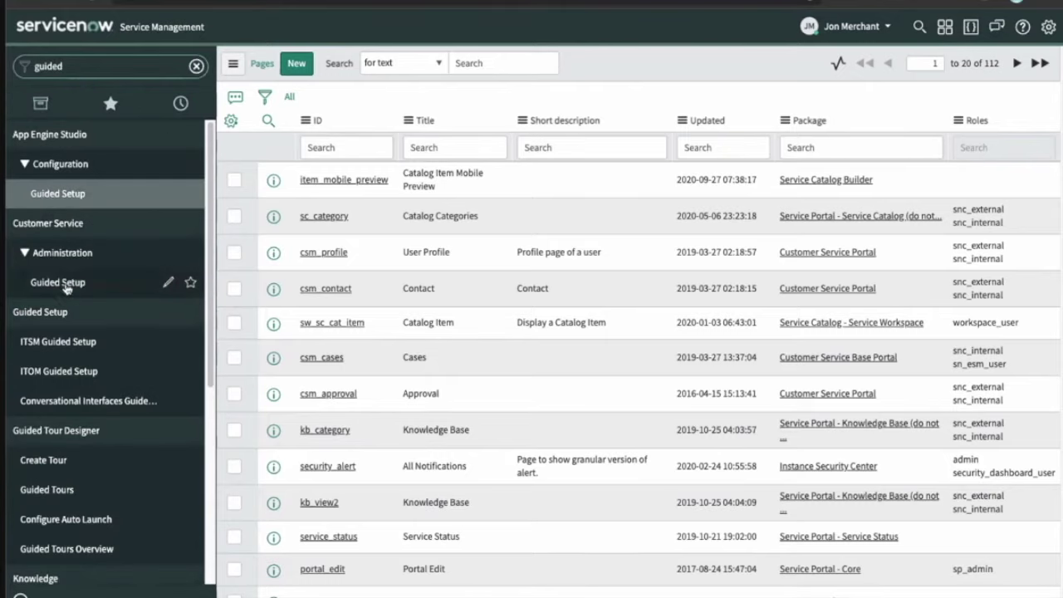
left_click(66, 287)
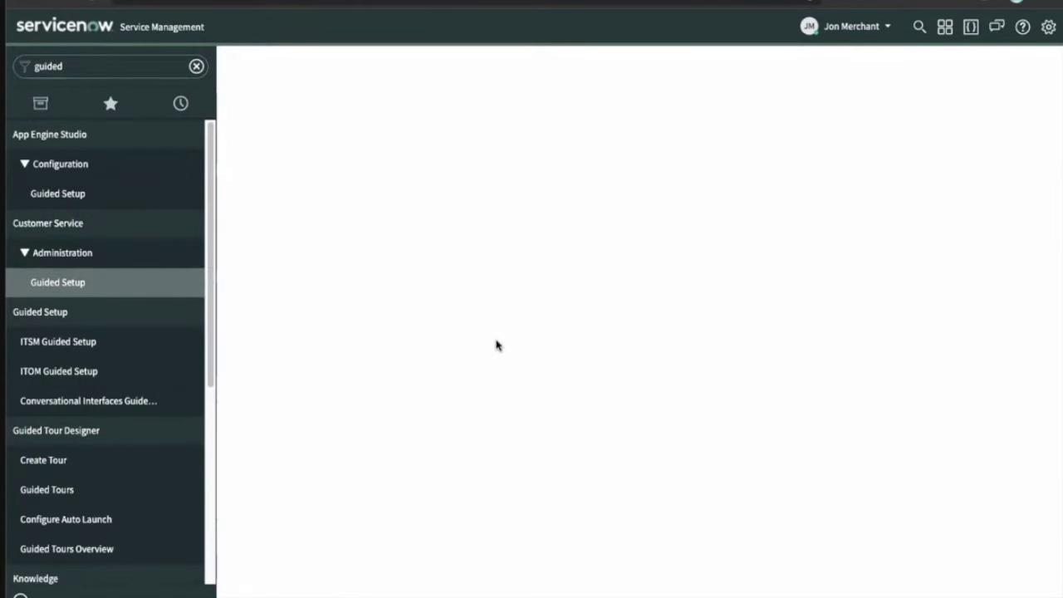